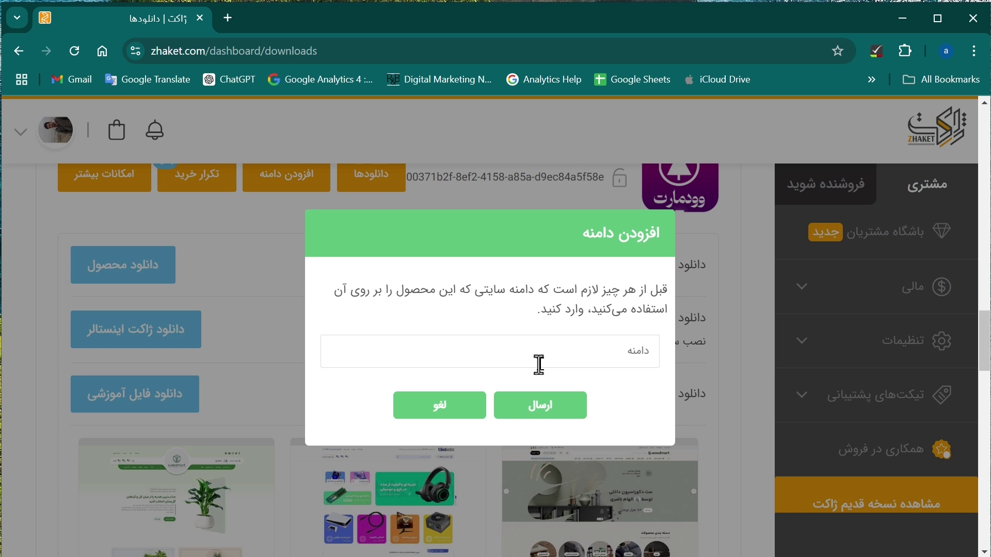
Dismiss the add-domain prompt and open a new browser tab.
{"action": "key", "text": "Return"}
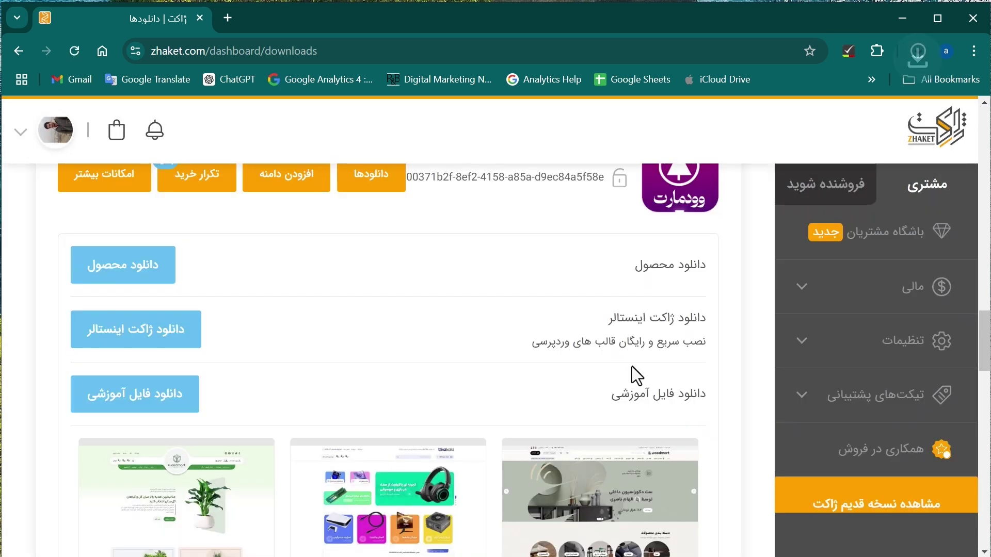
{"action": "left_click", "coordinate": [228, 18]}
{"action": "left_click", "coordinate": [256, 58]}
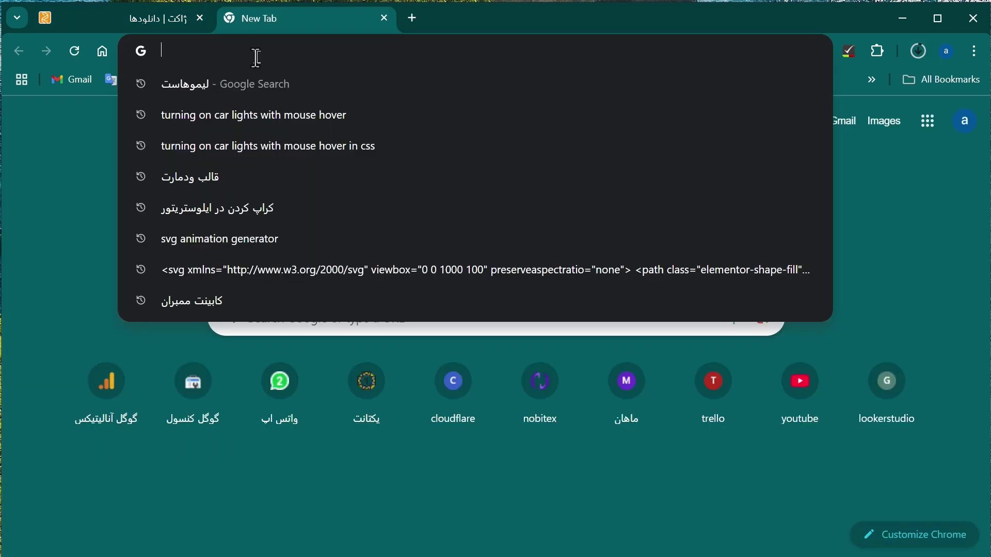
Search Google for لیموهاست and go to the limoo.host client login page.
{"action": "type", "text": "لیمو"}
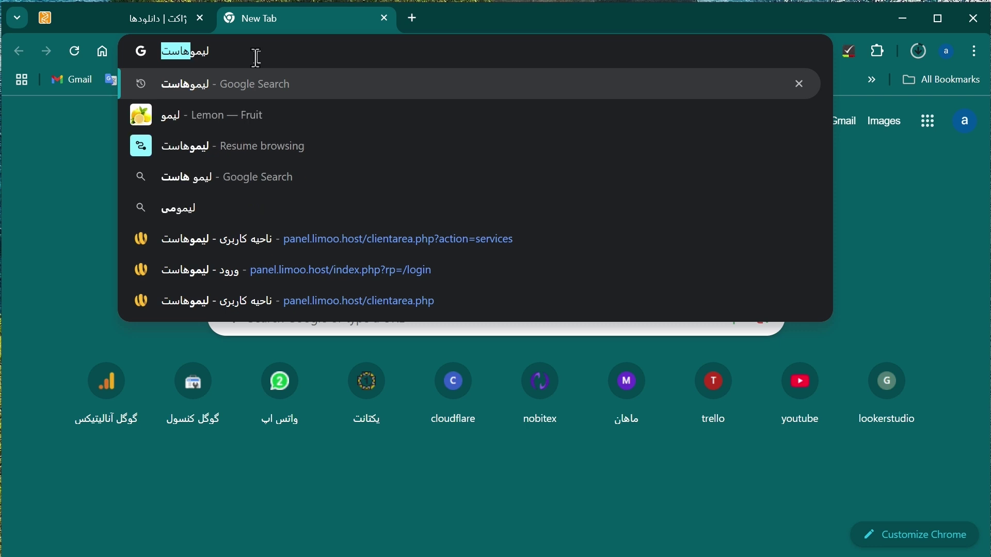
{"action": "key", "text": "Return"}
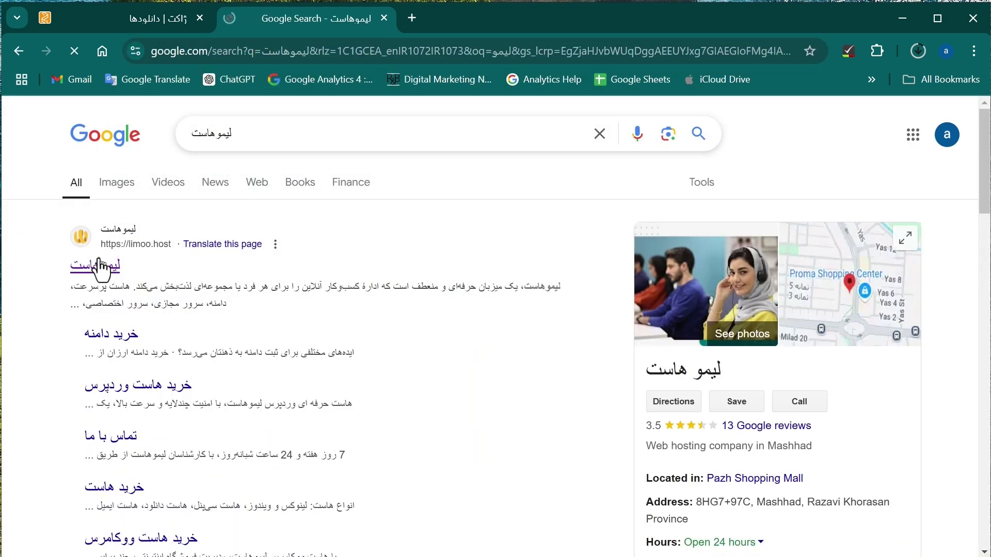
{"action": "left_click", "coordinate": [99, 263]}
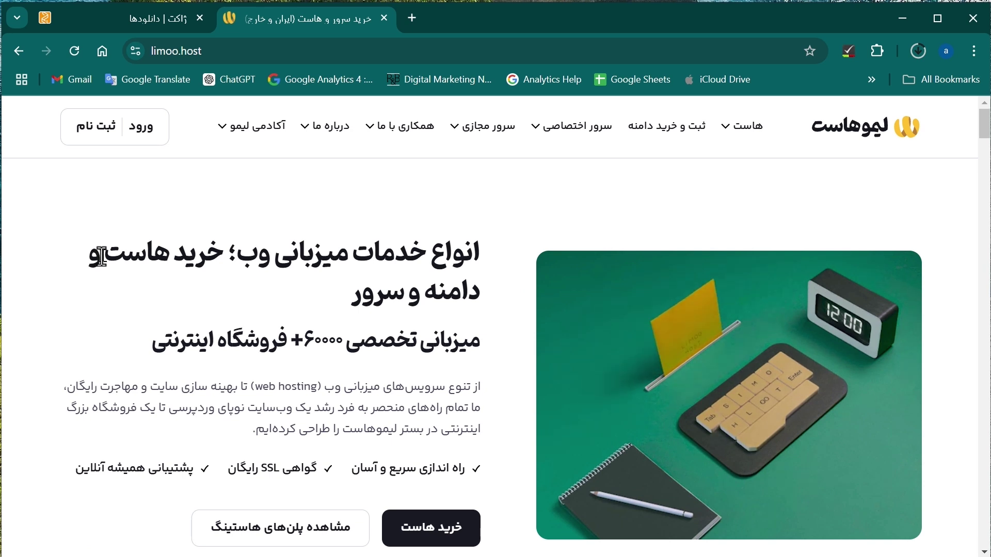
{"action": "left_click", "coordinate": [149, 135]}
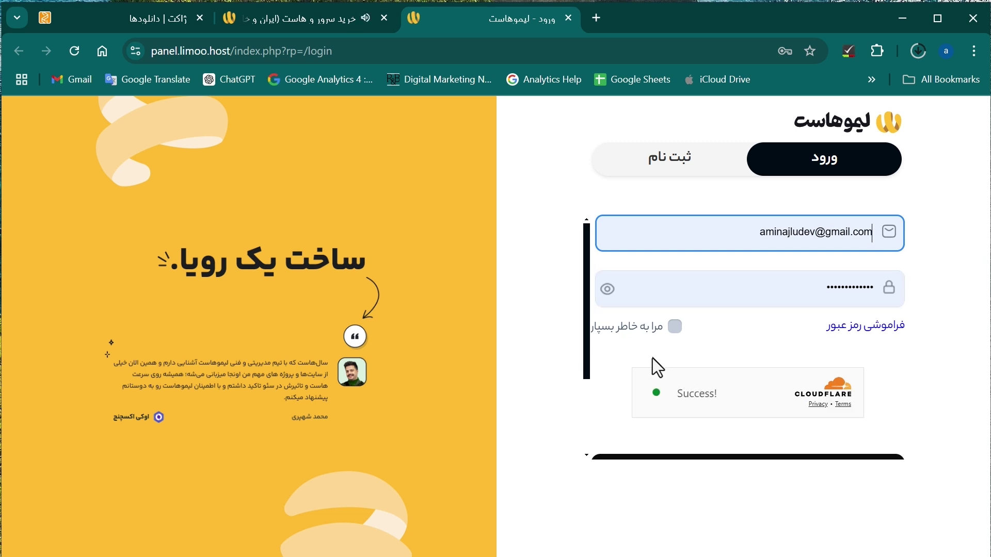
Log in to the Limoo Host client area and launch cPanel for the cyanpencil.com service.
{"action": "left_click", "coordinate": [679, 462]}
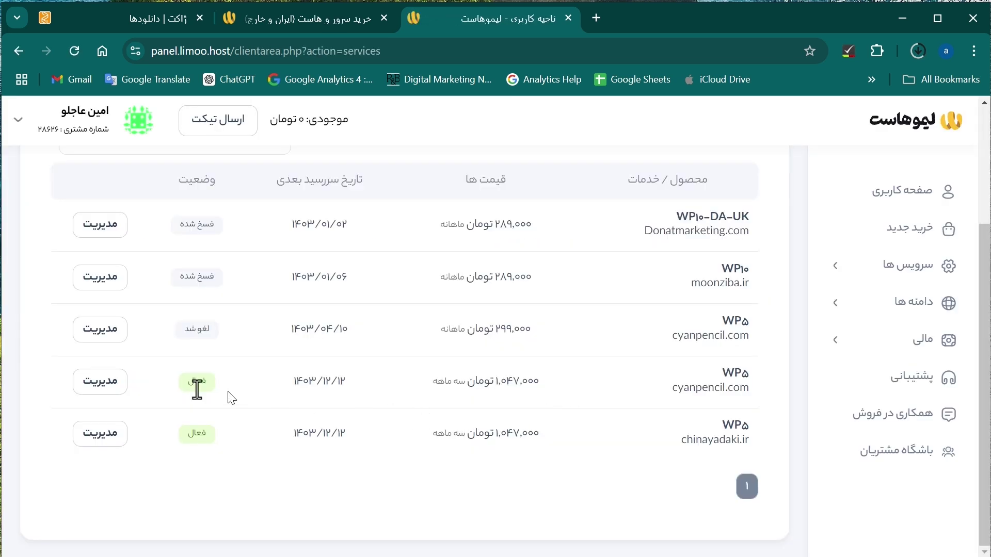
{"action": "left_click", "coordinate": [84, 391]}
{"action": "scroll", "coordinate": [520, 316], "scroll_direction": "down", "scroll_amount": 3}
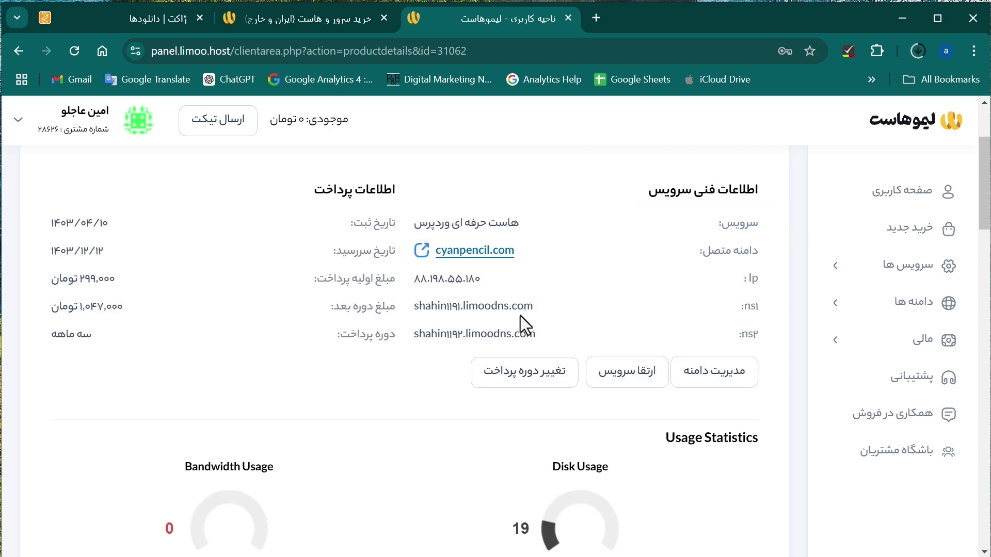
{"action": "left_click", "coordinate": [657, 472]}
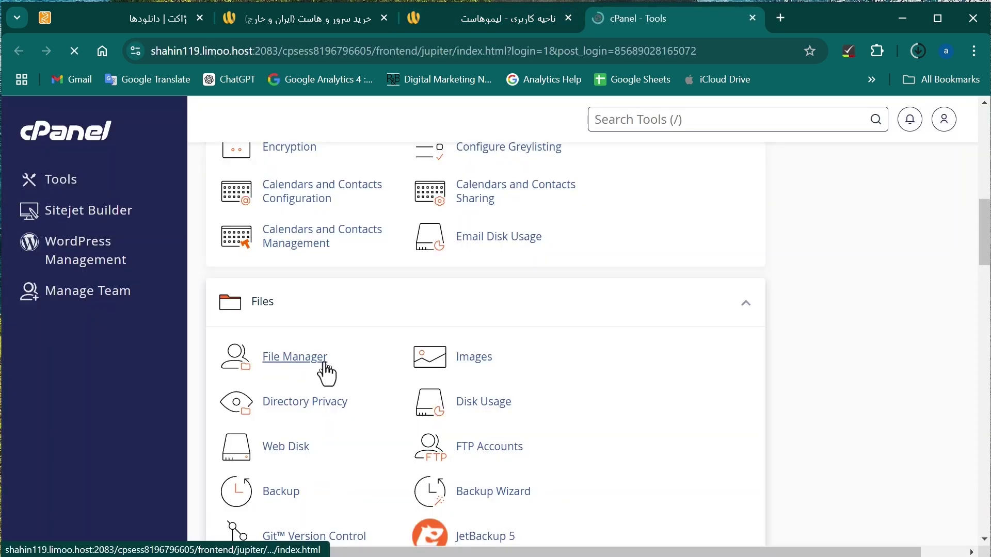
Open the empty public_html folder in File Manager, then show the downloaded zip in Downloads.
{"action": "left_click", "coordinate": [324, 365]}
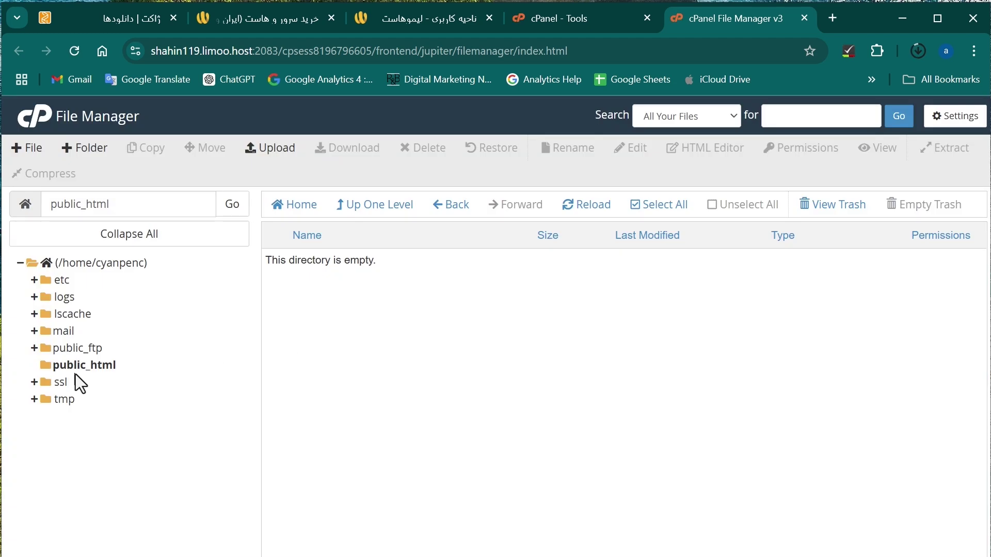
{"action": "left_click", "coordinate": [132, 365]}
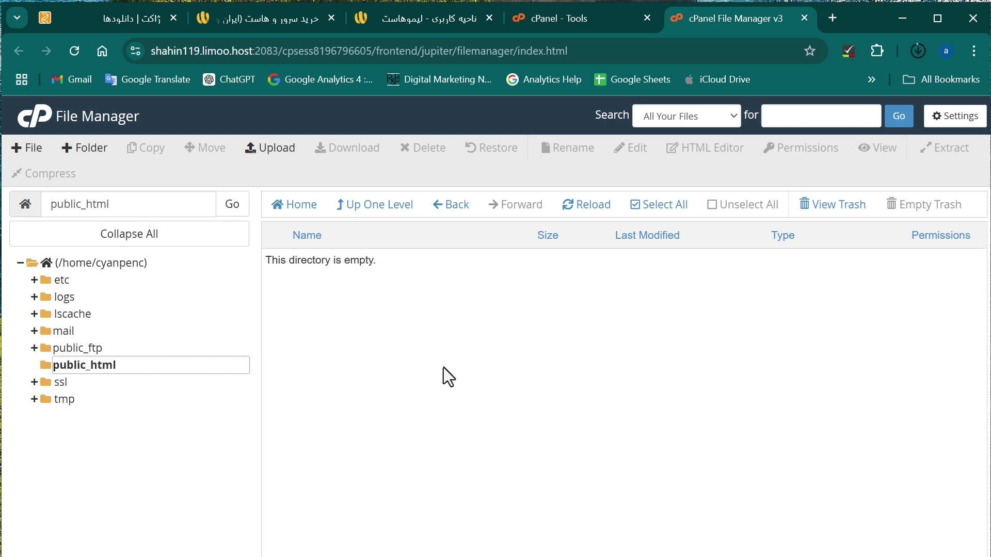
{"action": "left_click", "coordinate": [918, 51]}
{"action": "left_click", "coordinate": [859, 123]}
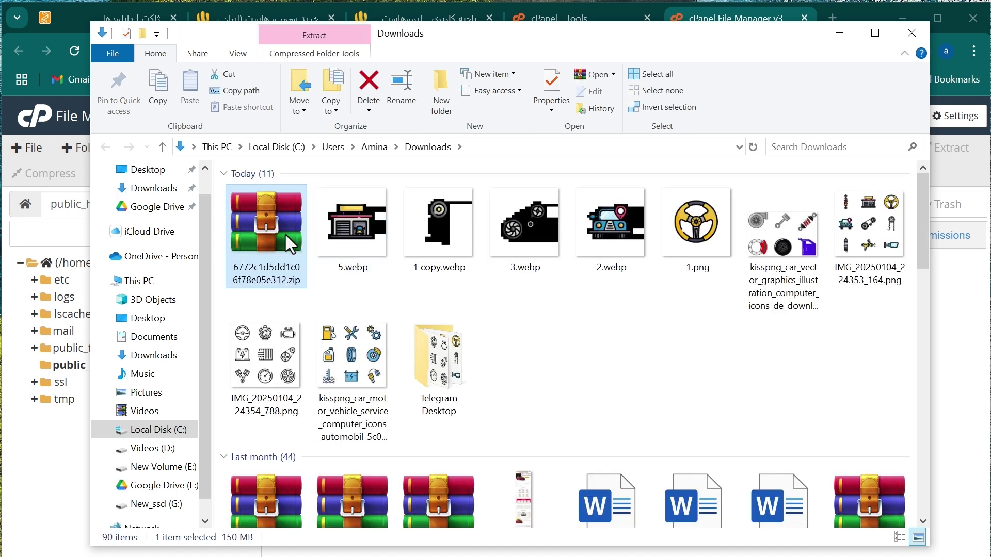
Extract the theme zip and locate installer.php and the archive zip in '1- Easy installer'.
{"action": "right_click", "coordinate": [286, 234]}
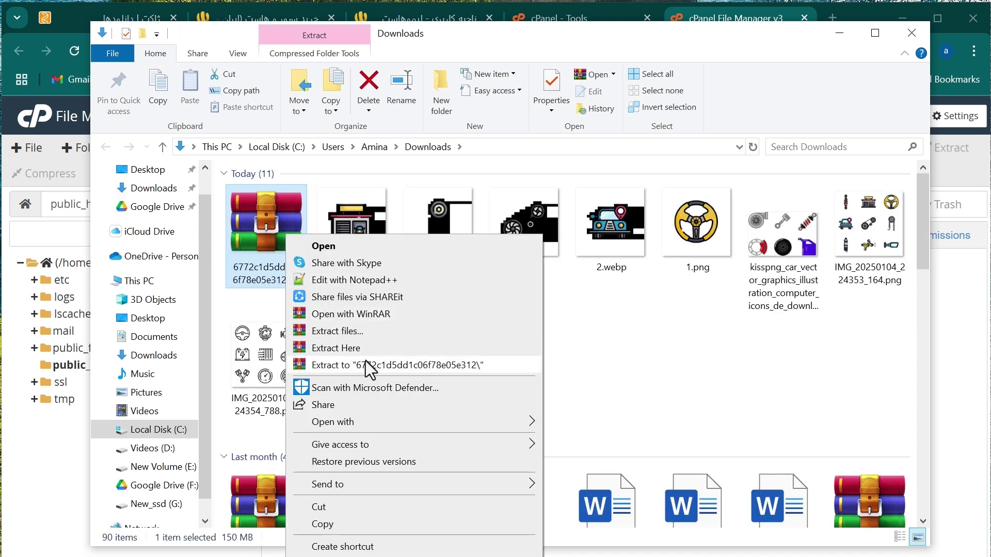
{"action": "left_click", "coordinate": [365, 361]}
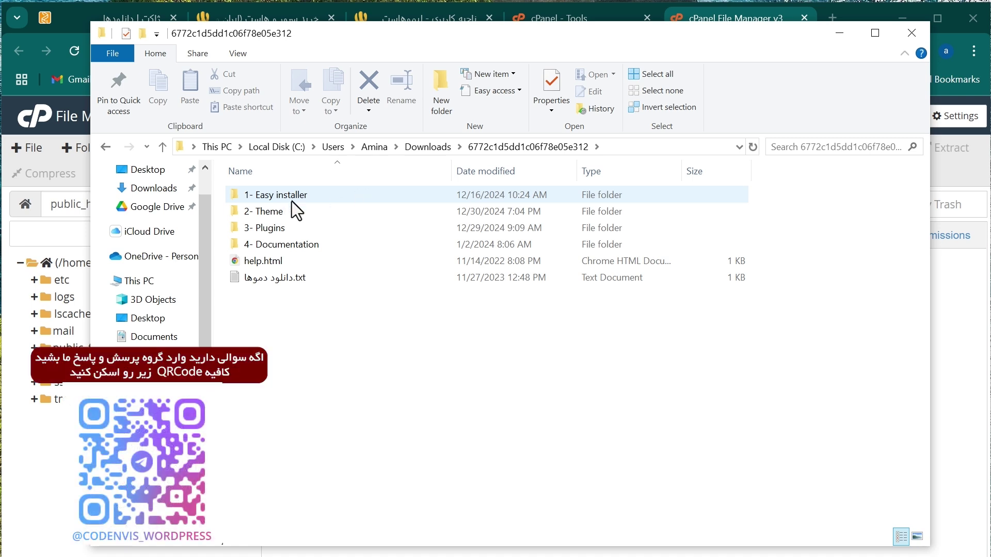
{"action": "double_click", "coordinate": [296, 197]}
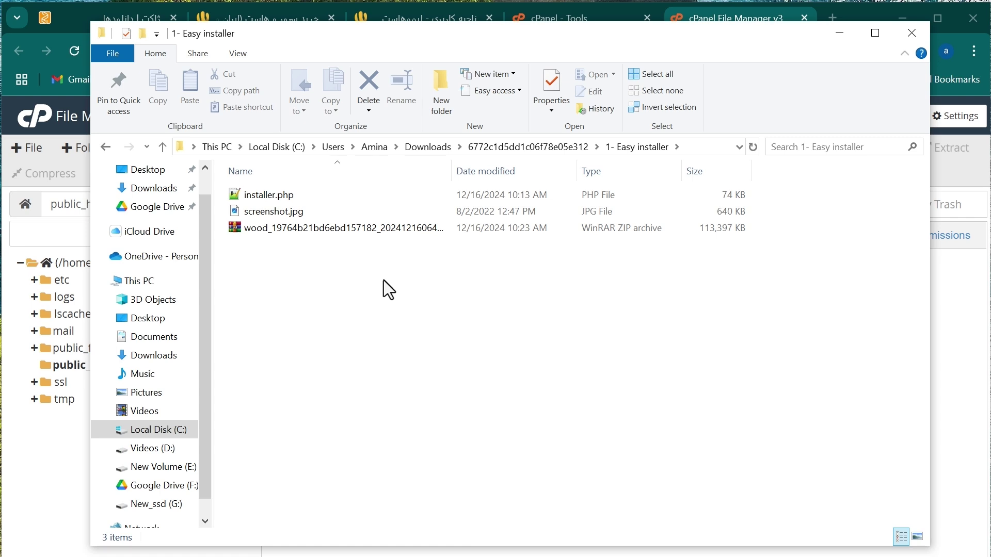
{"action": "left_click", "coordinate": [356, 229]}
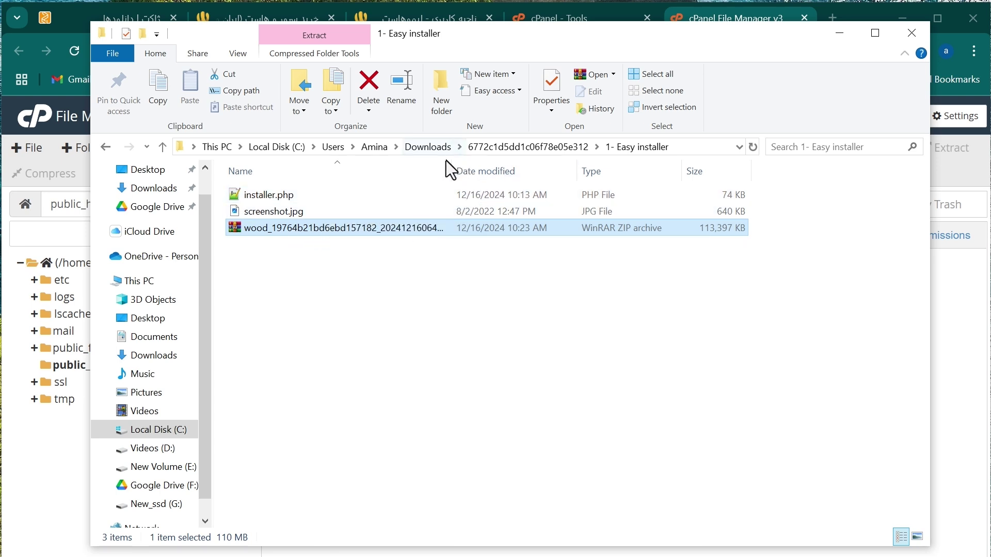
{"action": "left_click_drag", "start_coordinate": [452, 164], "coordinate": [615, 166]}
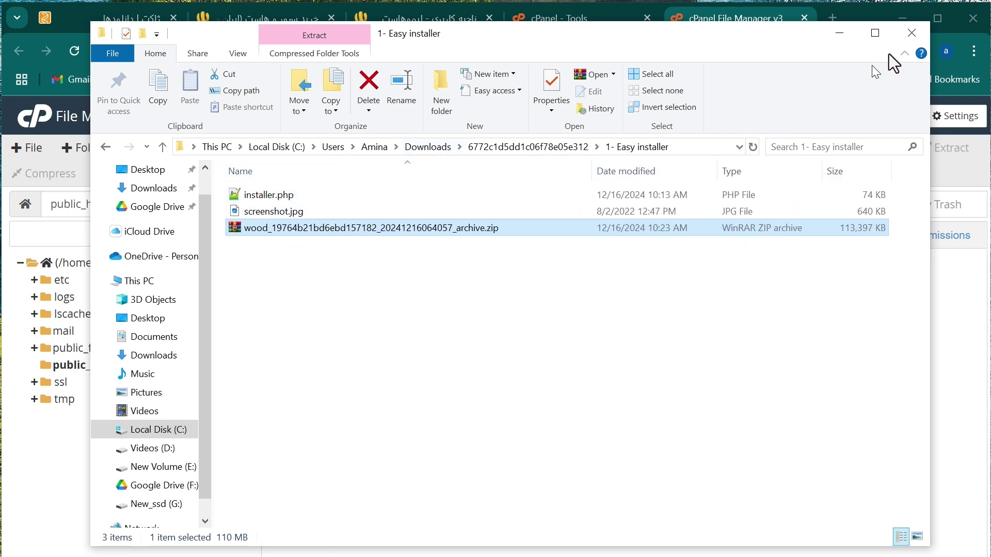
{"action": "left_click", "coordinate": [841, 41]}
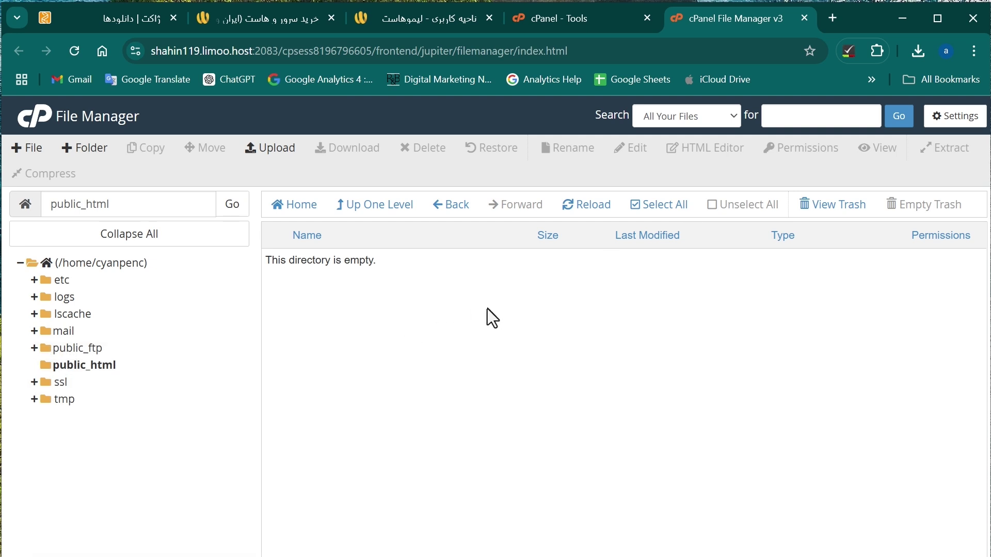
Upload installer.php and the wood archive zip from '1- Easy installer' into public_html.
{"action": "left_click", "coordinate": [285, 155]}
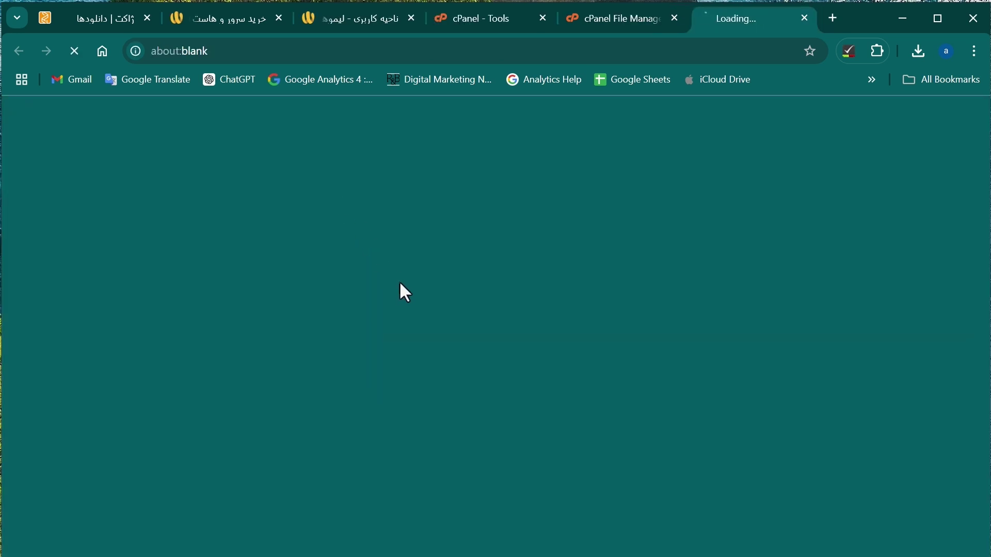
{"action": "left_click", "coordinate": [493, 367]}
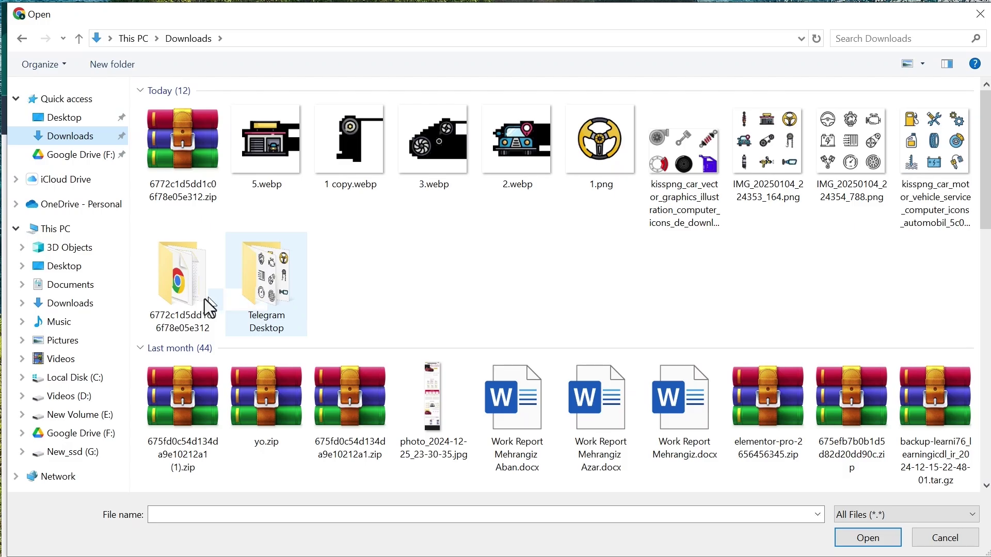
{"action": "left_click", "coordinate": [195, 298]}
{"action": "double_click", "coordinate": [194, 299]}
{"action": "left_click", "coordinate": [196, 111]}
{"action": "double_click", "coordinate": [196, 112]}
{"action": "double_click", "coordinate": [200, 143]}
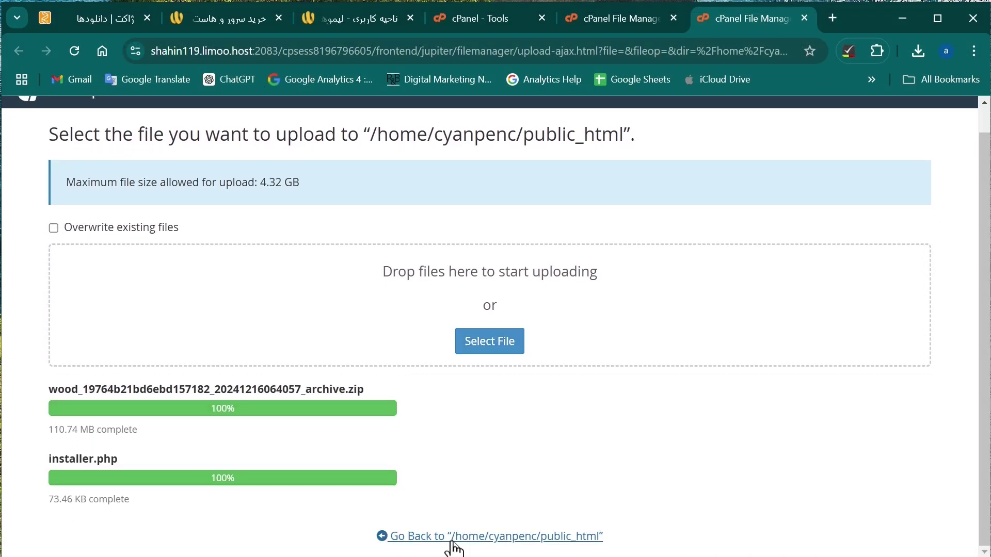
{"action": "left_click", "coordinate": [454, 537]}
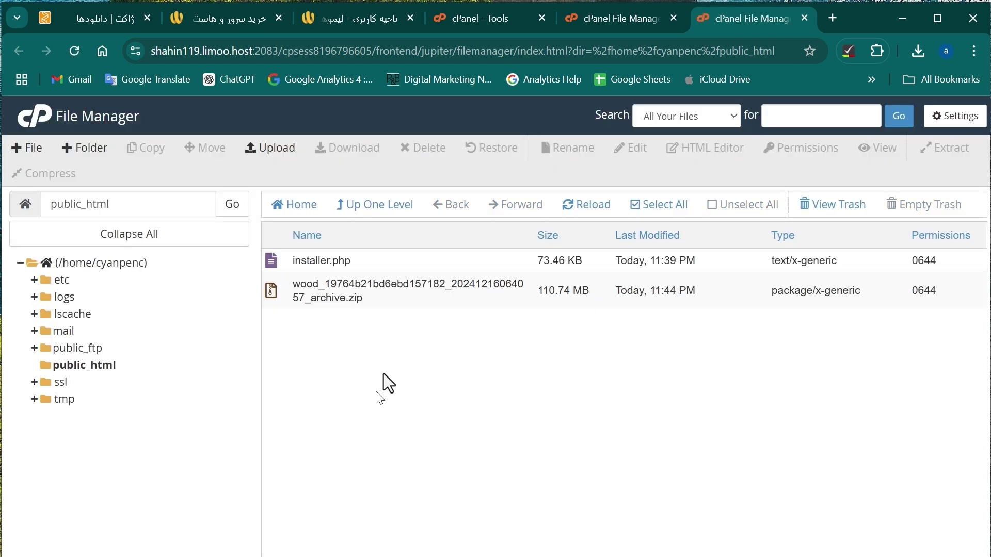
{"action": "left_click", "coordinate": [832, 19]}
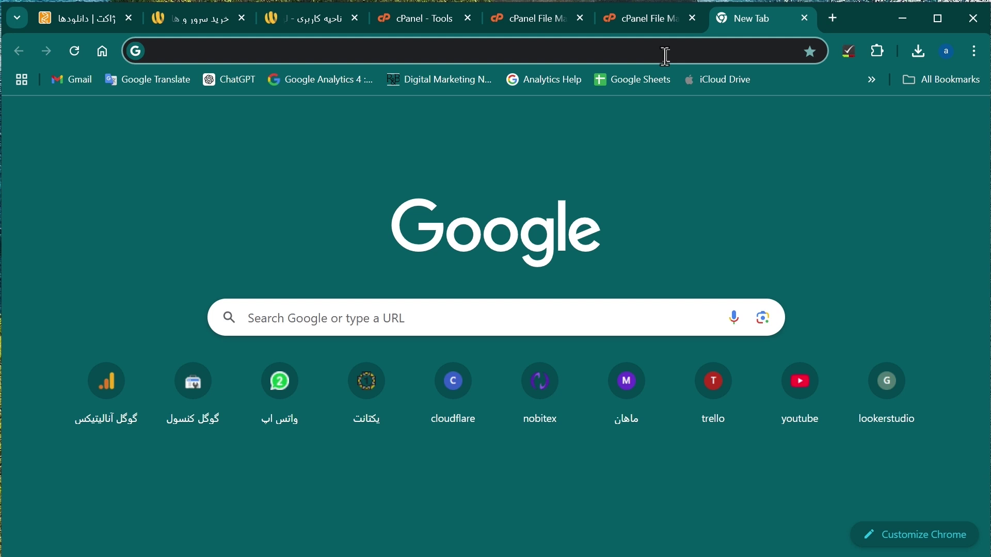
Load cyanpencil.com/installer.php in a new tab to launch the Duplicator installer.
{"action": "left_click", "coordinate": [665, 54]}
{"action": "type", "text": "cy"}
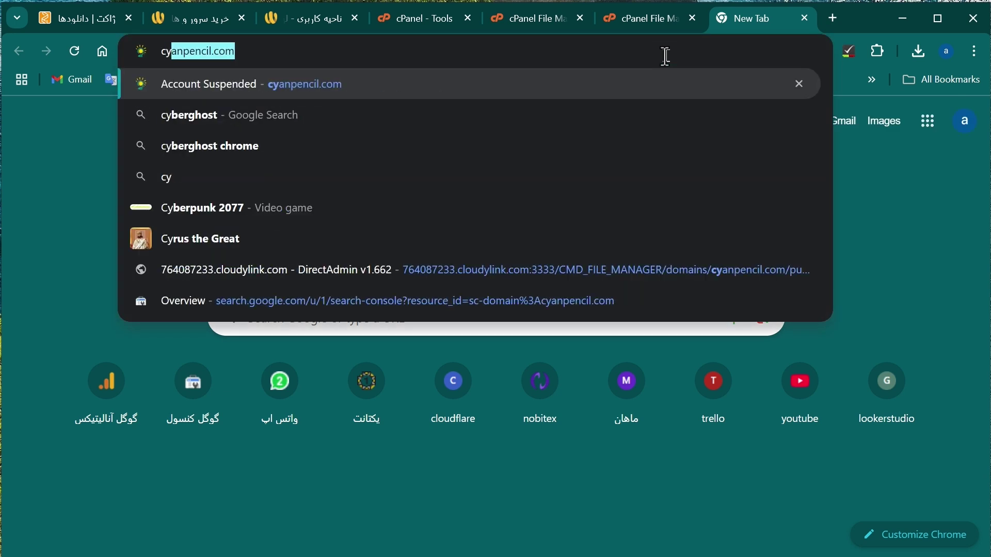
{"action": "key", "text": "End"}
{"action": "type", "text": "/"}
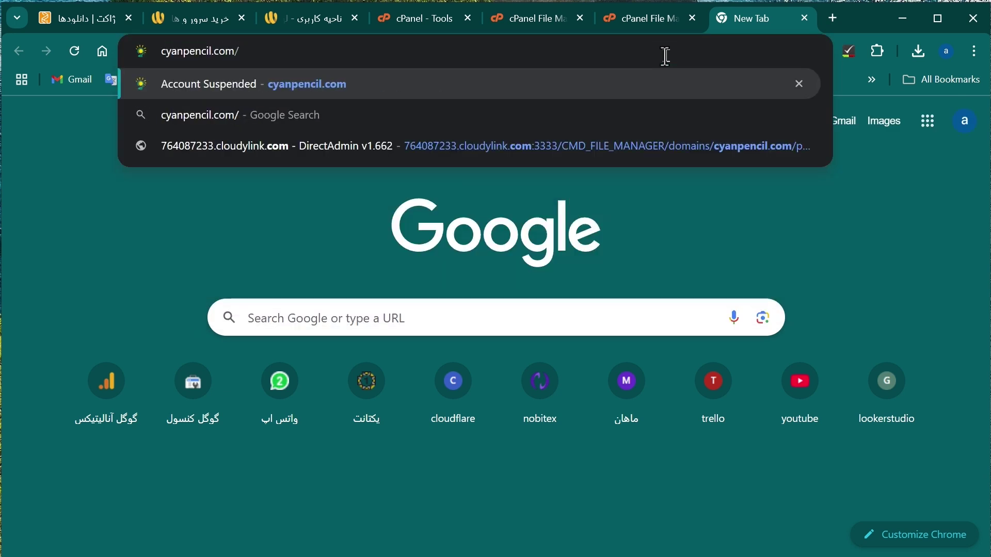
{"action": "type", "text": "in"}
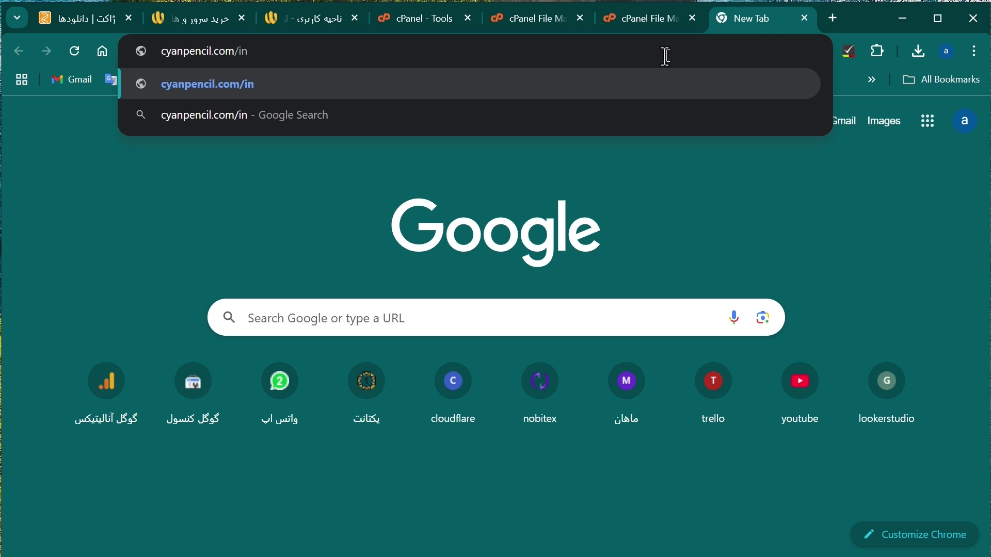
{"action": "type", "text": "stall"}
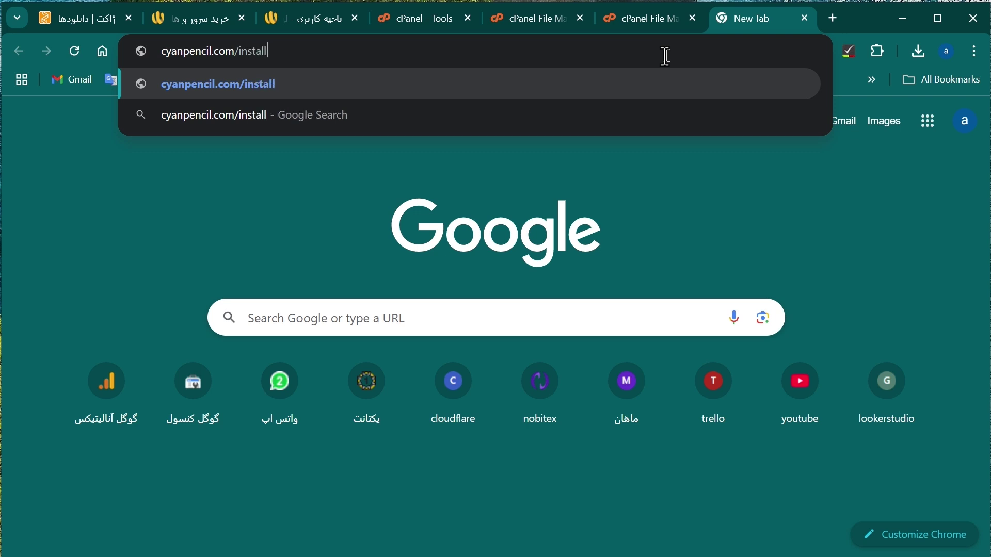
{"action": "type", "text": "er.php"}
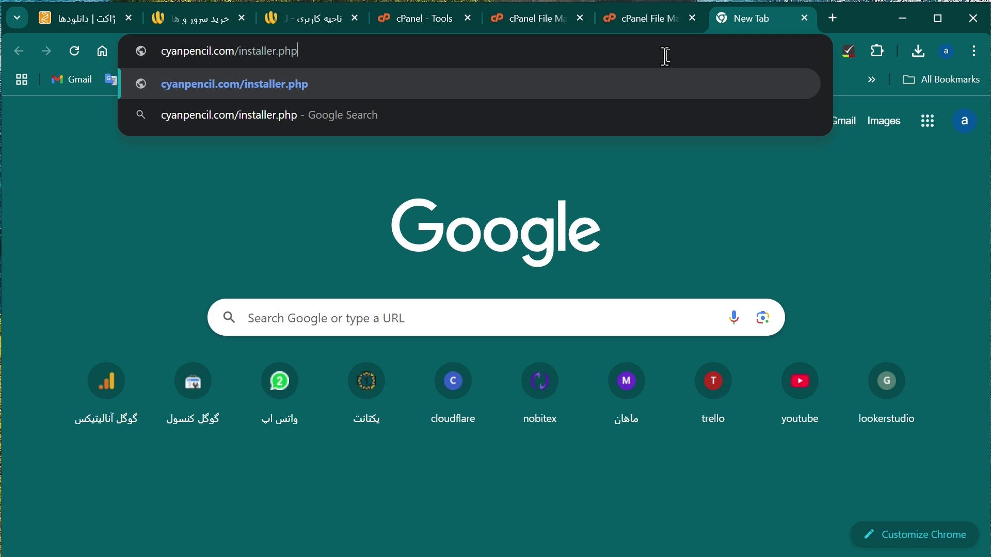
{"action": "key", "text": "Return"}
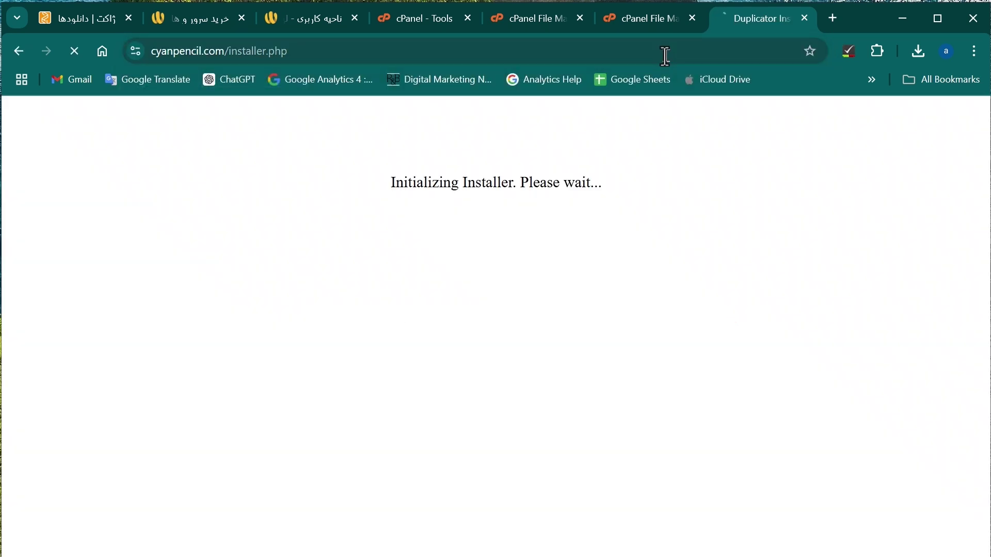
Check the installer's empty Database Connection fields, then switch to the cPanel Tools page.
{"action": "scroll", "coordinate": [691, 195], "scroll_direction": "down", "scroll_amount": 10}
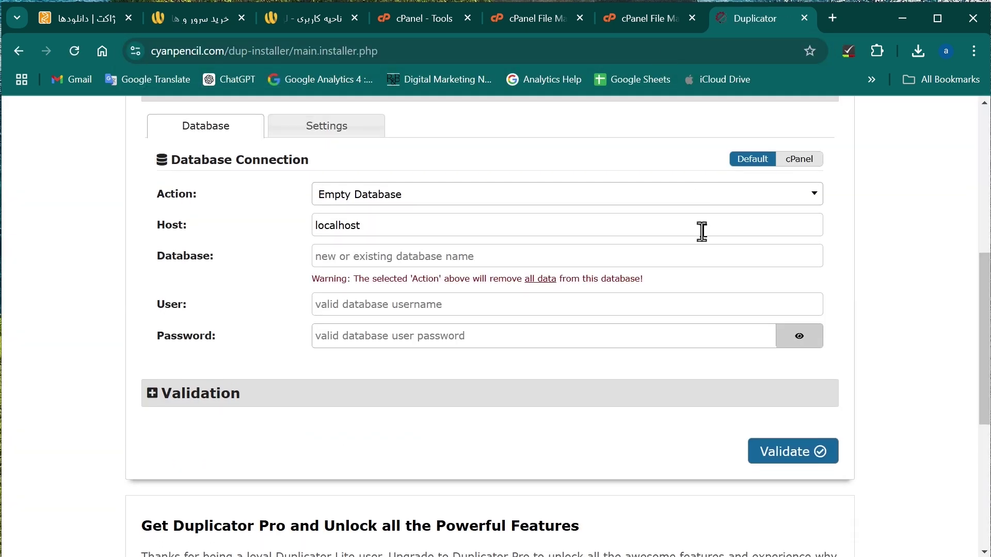
{"action": "scroll", "coordinate": [705, 236], "scroll_direction": "up", "scroll_amount": 7}
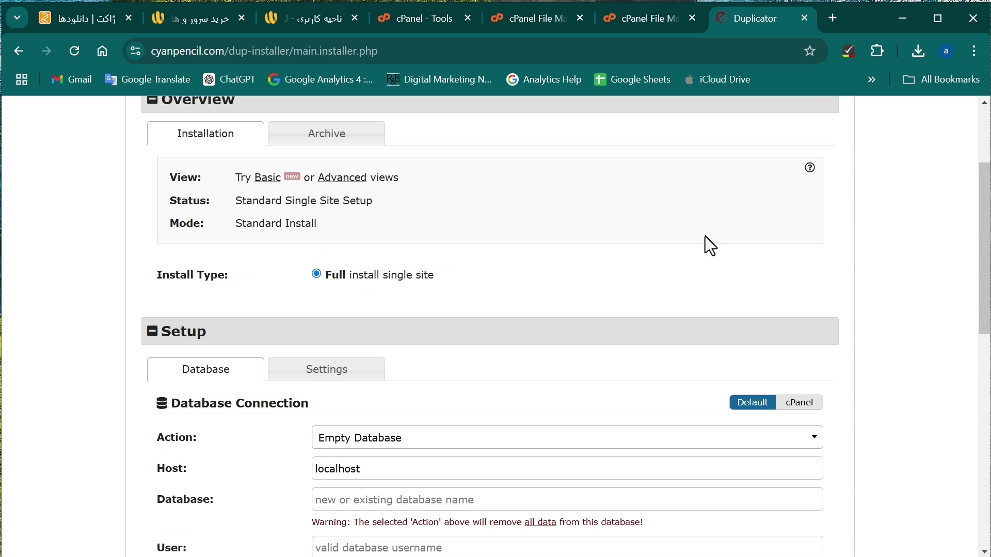
{"action": "scroll", "coordinate": [707, 243], "scroll_direction": "down", "scroll_amount": 3}
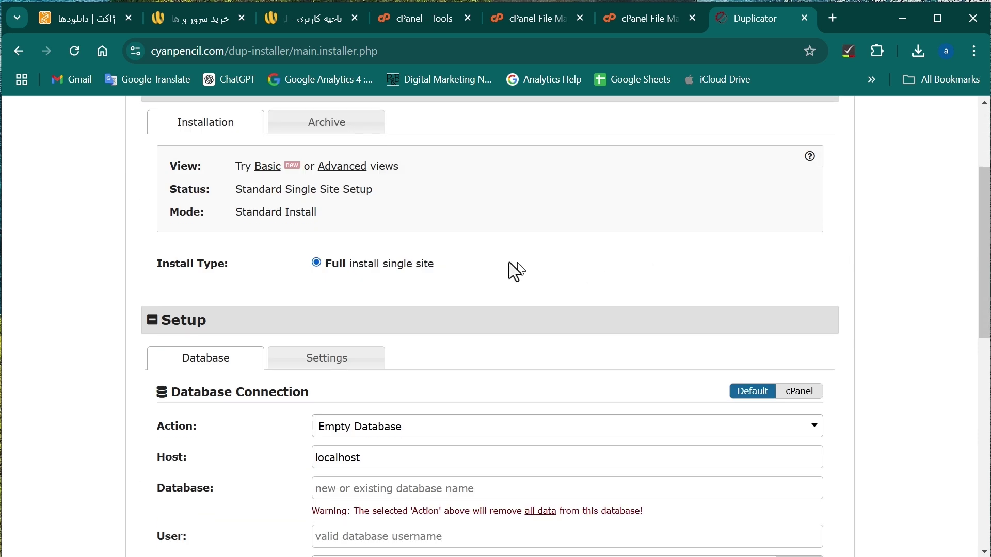
{"action": "scroll", "coordinate": [475, 253], "scroll_direction": "down", "scroll_amount": 2}
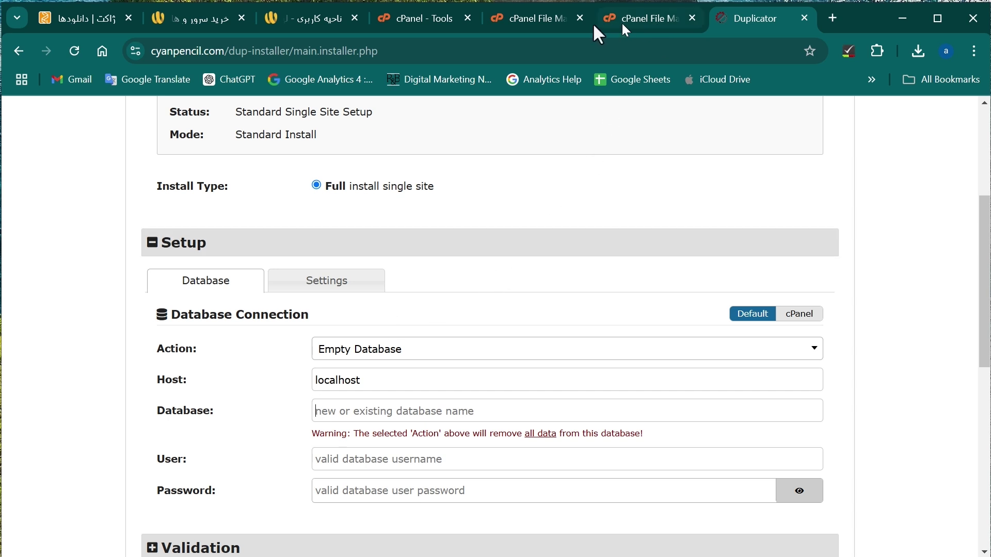
{"action": "left_click", "coordinate": [424, 19]}
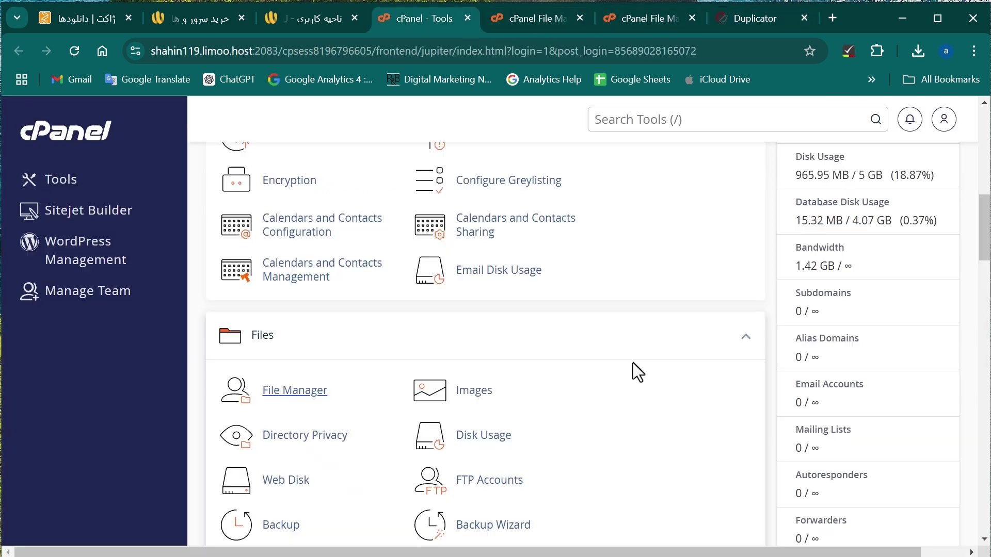
{"action": "scroll", "coordinate": [633, 363], "scroll_direction": "up", "scroll_amount": 2}
{"action": "scroll", "coordinate": [634, 362], "scroll_direction": "up", "scroll_amount": 3}
{"action": "scroll", "coordinate": [634, 362], "scroll_direction": "down", "scroll_amount": 10}
Create the database cyanpenc_test with the Database Wizard.
{"action": "left_click", "coordinate": [316, 277]}
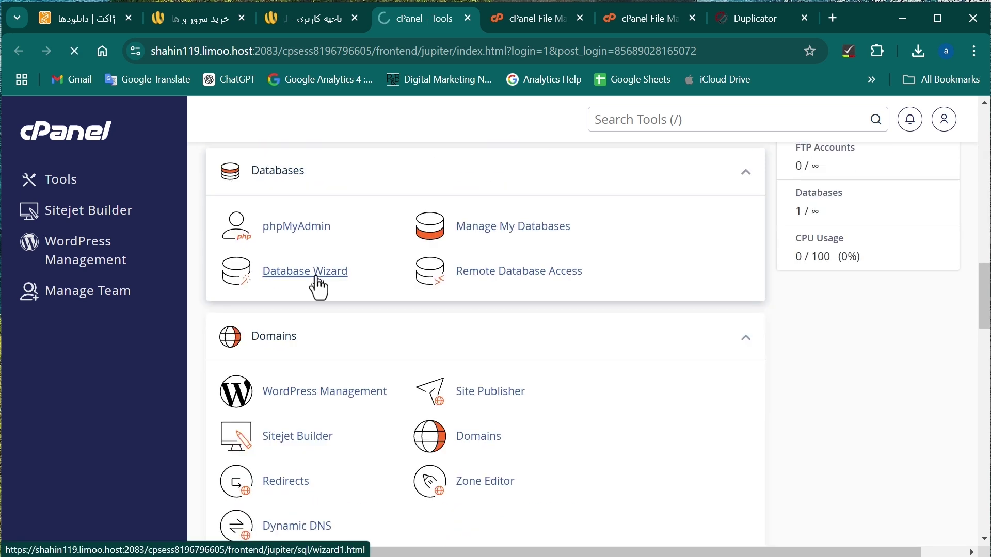
{"action": "left_click", "coordinate": [333, 346]}
{"action": "type", "text": "test"}
{"action": "key", "text": "Return"}
Create database user 'test' with a generated strong password, copying the password first.
{"action": "type", "text": "test"}
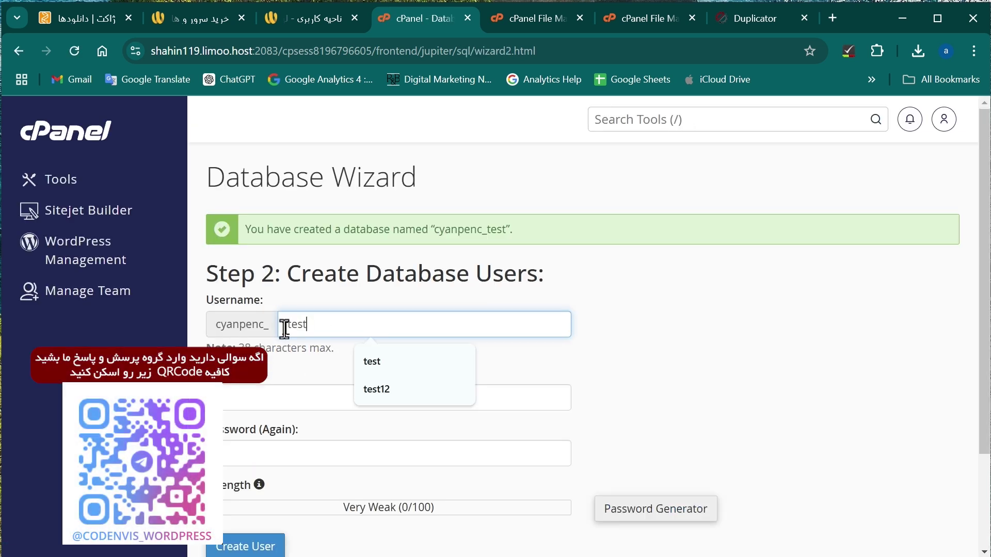
{"action": "left_click", "coordinate": [261, 400]}
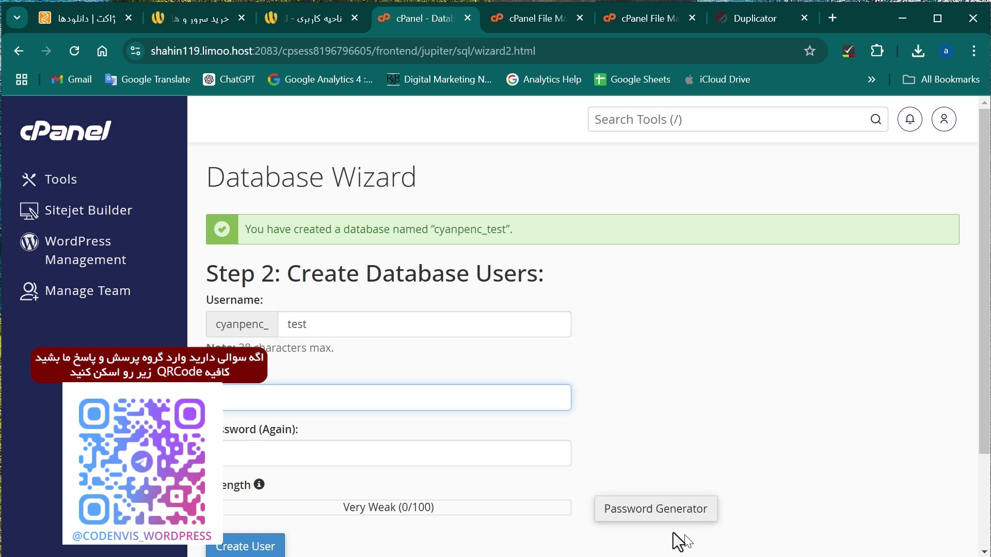
{"action": "left_click", "coordinate": [639, 515]}
{"action": "left_click", "coordinate": [416, 357]}
{"action": "triple_click", "coordinate": [410, 277]}
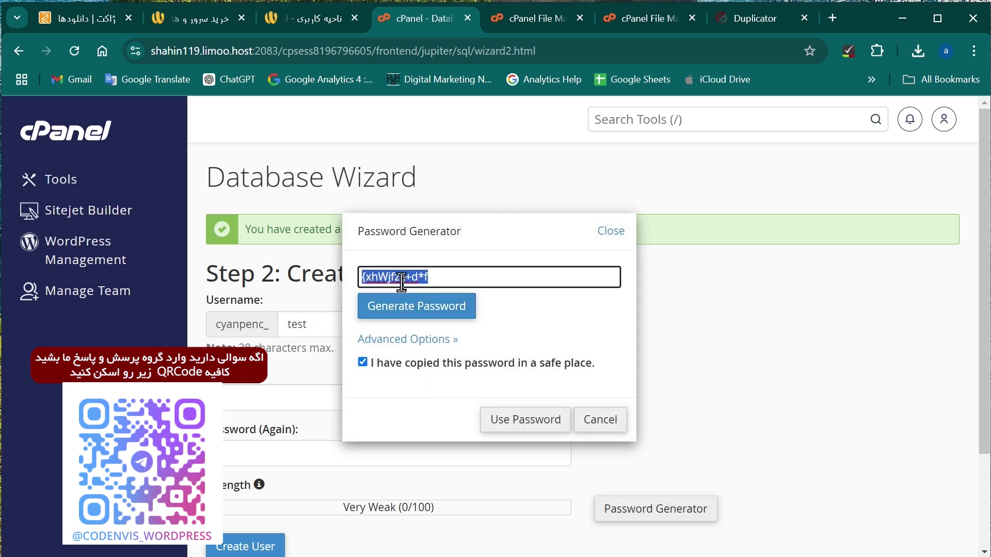
{"action": "right_click", "coordinate": [403, 279]}
{"action": "left_click", "coordinate": [439, 415]}
{"action": "left_click", "coordinate": [511, 429]}
{"action": "left_click", "coordinate": [254, 553]}
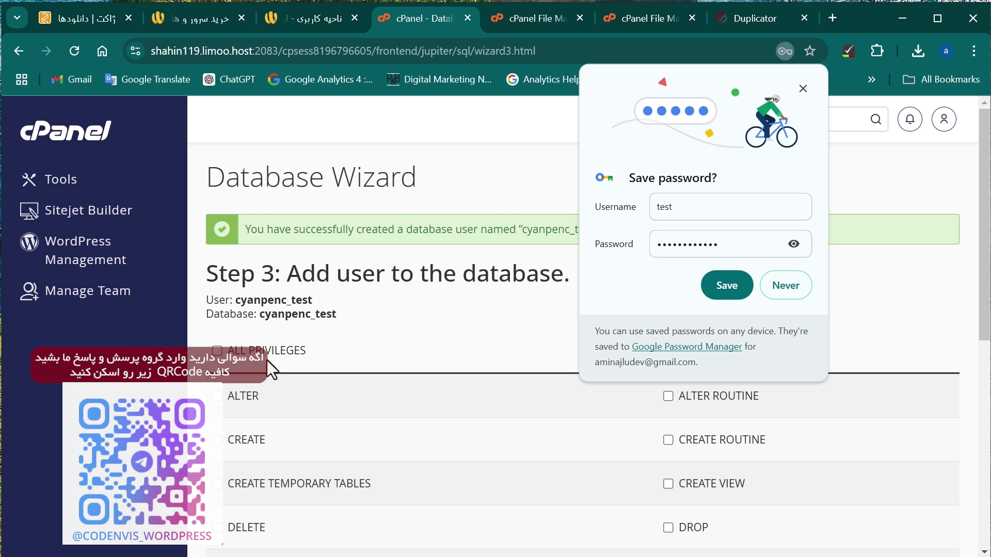
Grant the user ALL PRIVILEGES on the database and dismiss Chrome's save-password offer.
{"action": "left_click", "coordinate": [268, 356]}
{"action": "scroll", "coordinate": [276, 459], "scroll_direction": "down", "scroll_amount": 7}
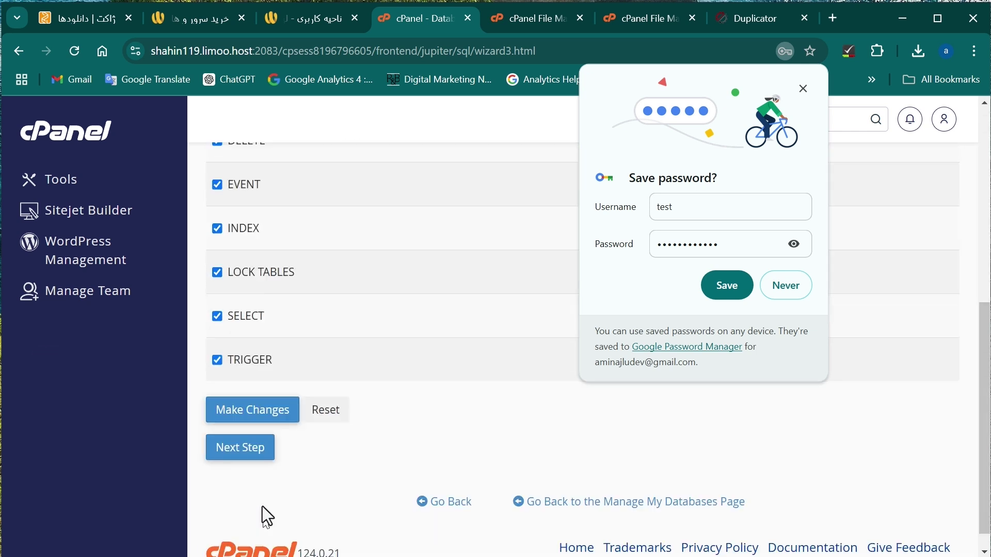
{"action": "left_click", "coordinate": [259, 461]}
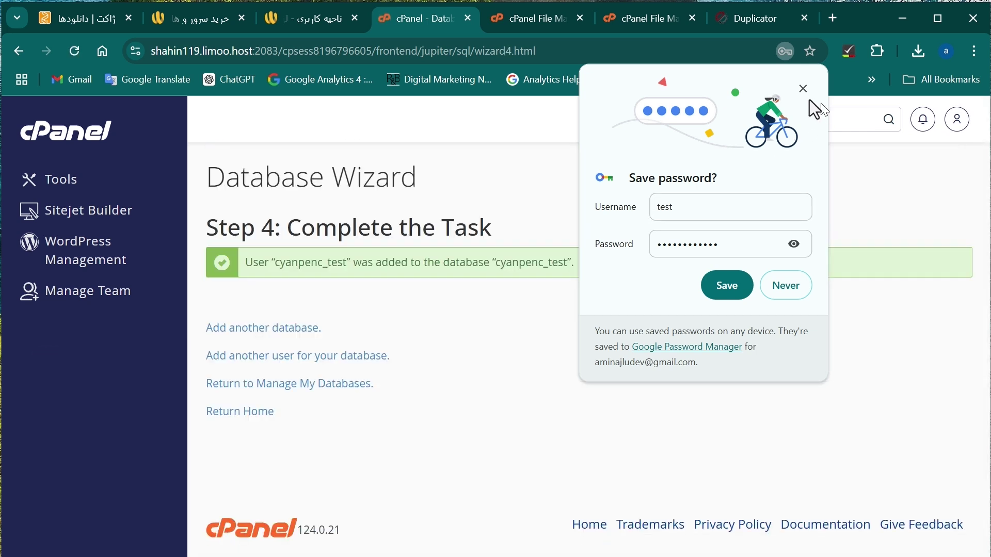
{"action": "left_click", "coordinate": [803, 89]}
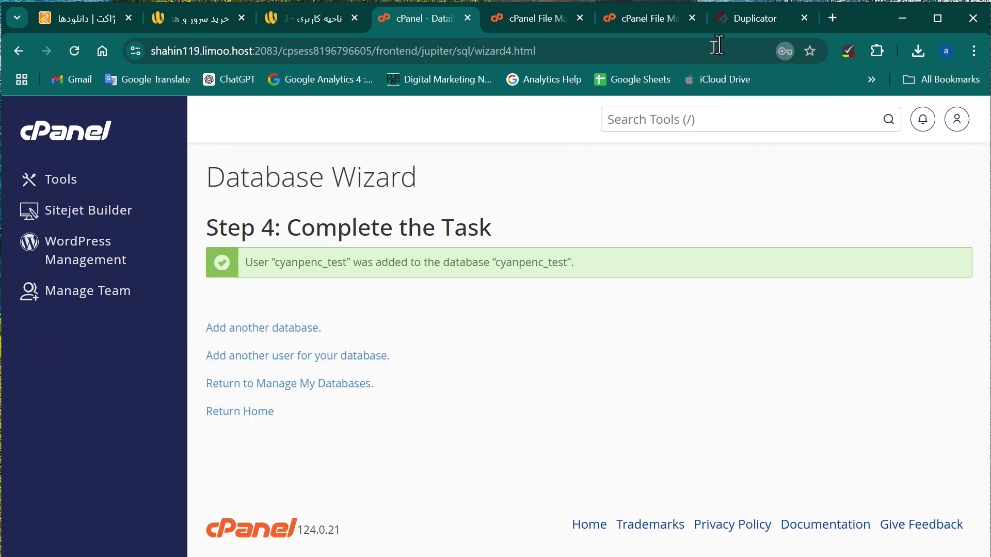
Paste the generated password into the installer's database Password field.
{"action": "left_click", "coordinate": [747, 24]}
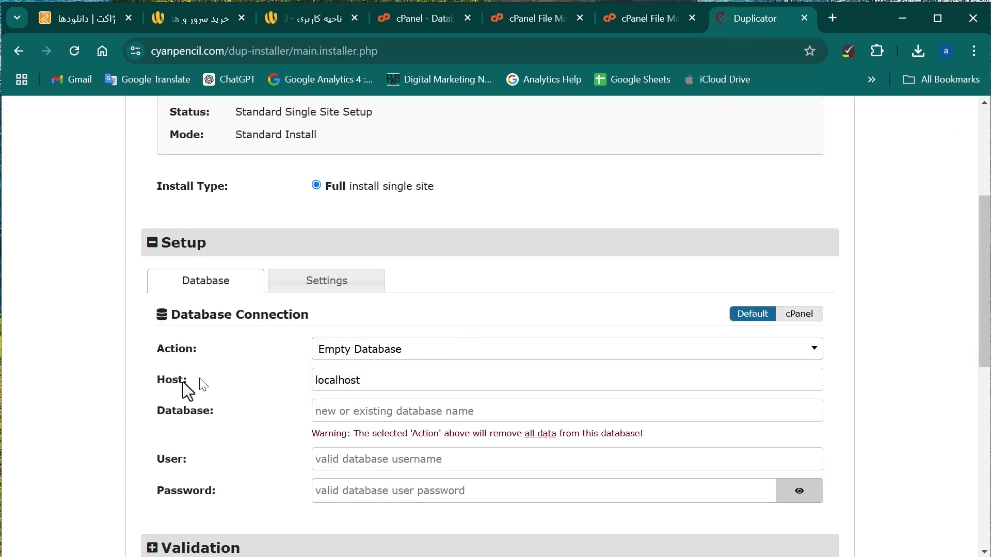
{"action": "left_click", "coordinate": [325, 407]}
{"action": "left_click", "coordinate": [367, 490]}
{"action": "key", "text": "ctrl+v"}
Enter cyanpenc_test as the database name and user, then run Validate.
{"action": "left_click", "coordinate": [649, 20]}
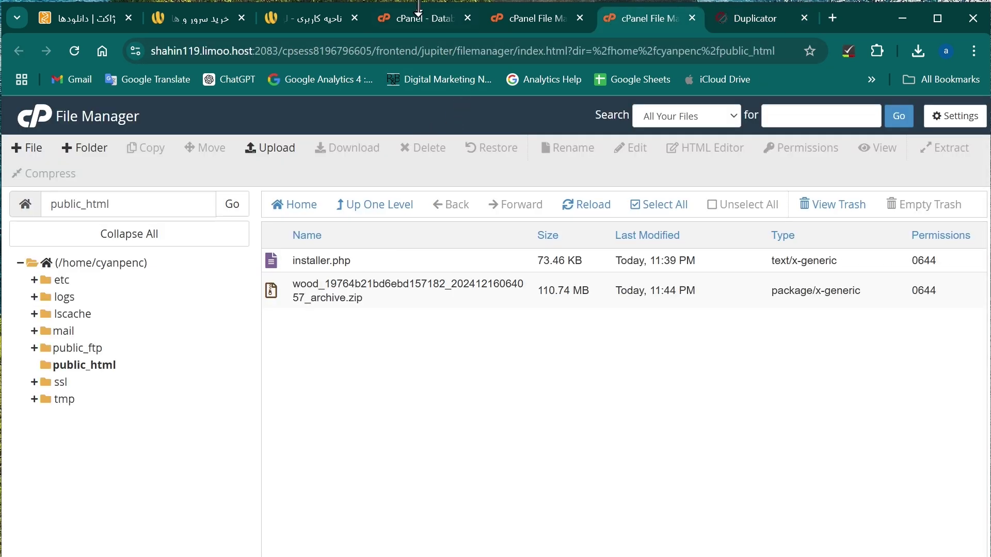
{"action": "left_click", "coordinate": [417, 21]}
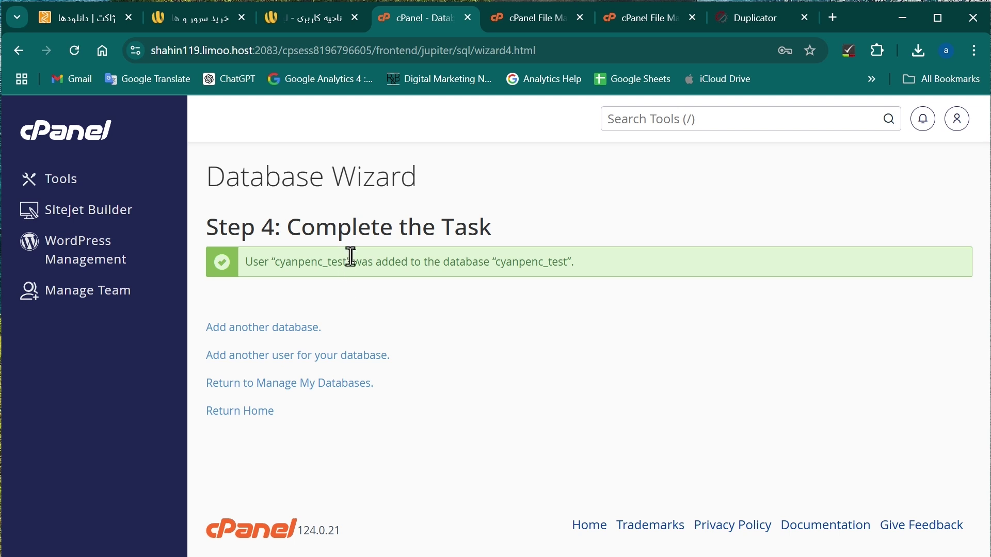
{"action": "left_click_drag", "start_coordinate": [347, 261], "coordinate": [280, 258]}
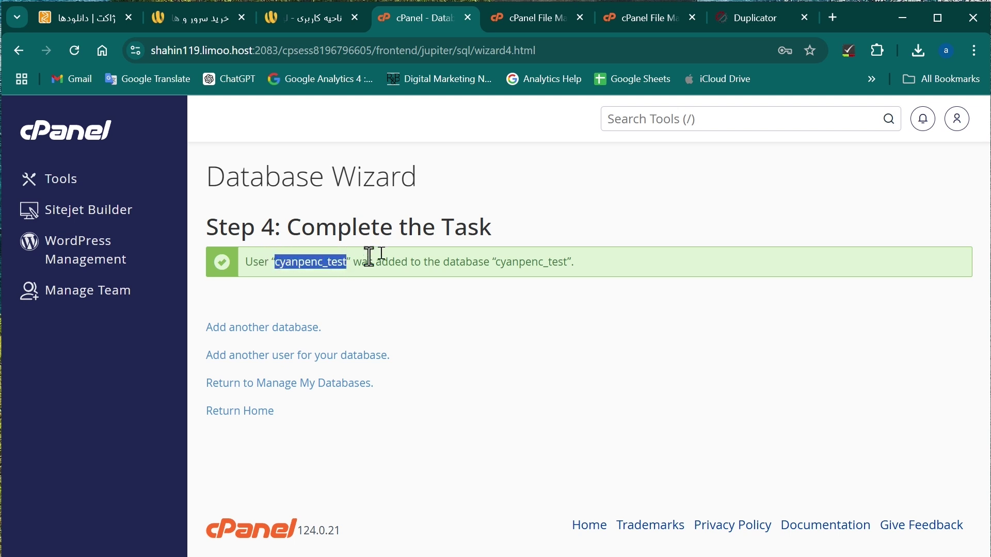
{"action": "left_click", "coordinate": [753, 18]}
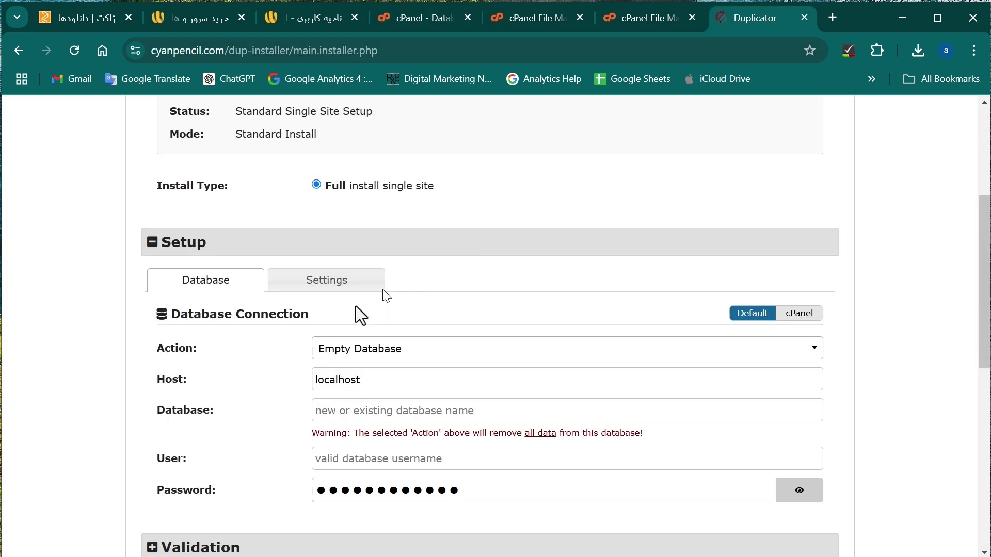
{"action": "left_click", "coordinate": [337, 410]}
{"action": "key", "text": "ctrl+v"}
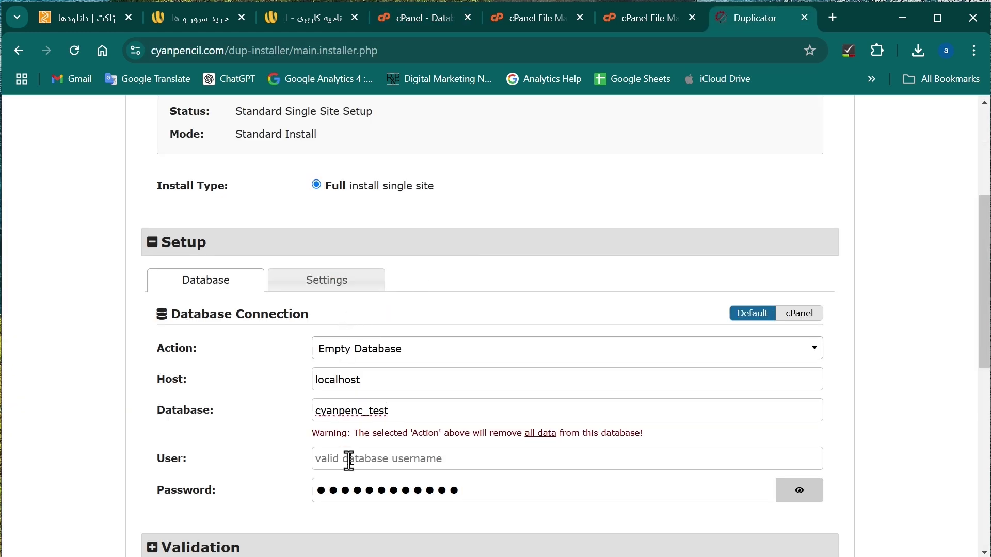
{"action": "key", "text": "ctrl+v"}
{"action": "scroll", "coordinate": [428, 414], "scroll_direction": "down", "scroll_amount": 3}
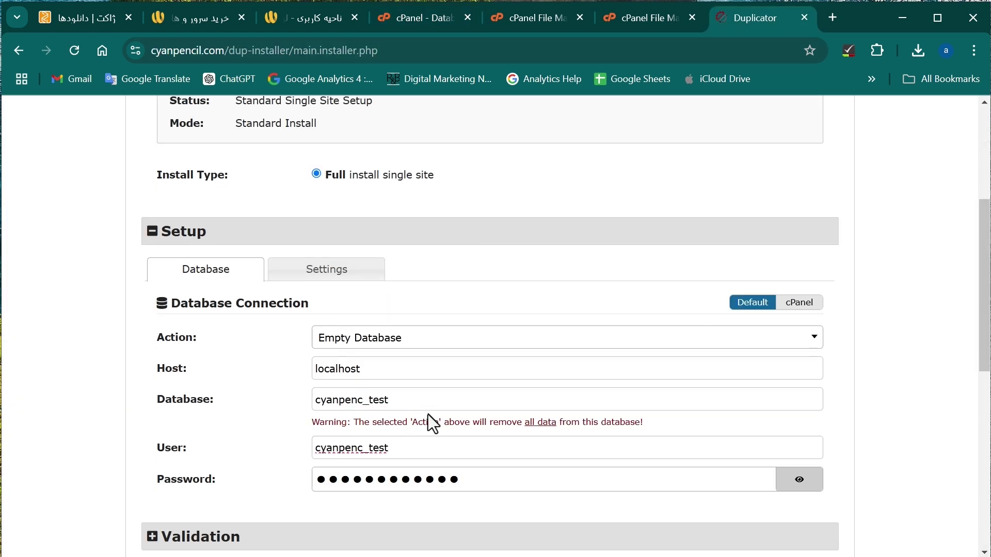
{"action": "left_click", "coordinate": [759, 444]}
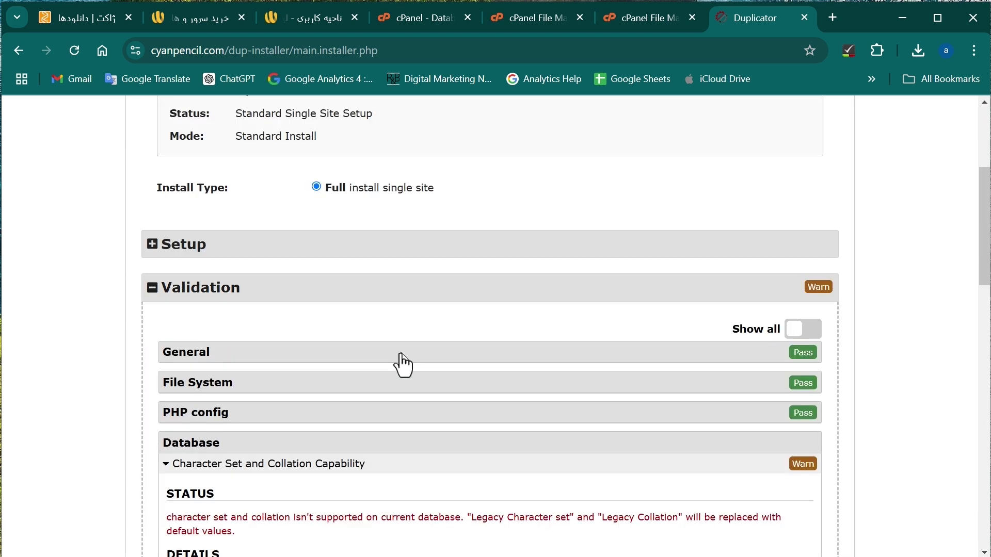
{"action": "scroll", "coordinate": [401, 354], "scroll_direction": "down", "scroll_amount": 3}
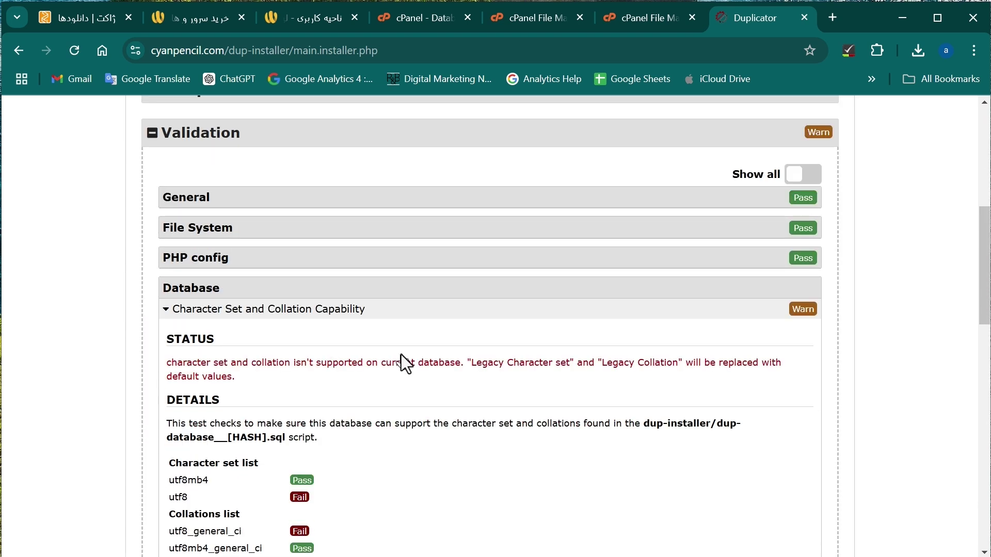
{"action": "scroll", "coordinate": [401, 355], "scroll_direction": "down", "scroll_amount": 1}
{"action": "scroll", "coordinate": [403, 368], "scroll_direction": "down", "scroll_amount": 7}
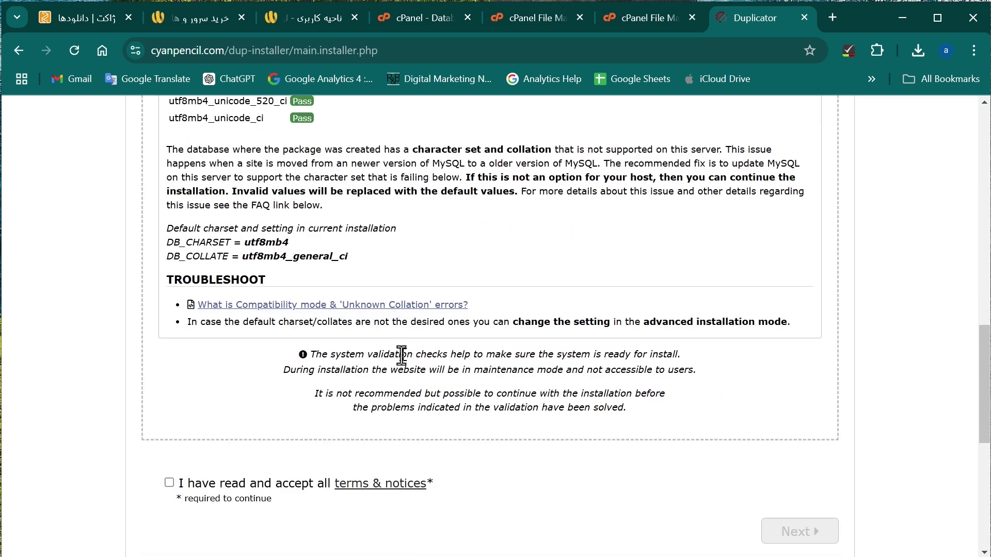
{"action": "left_click", "coordinate": [169, 484]}
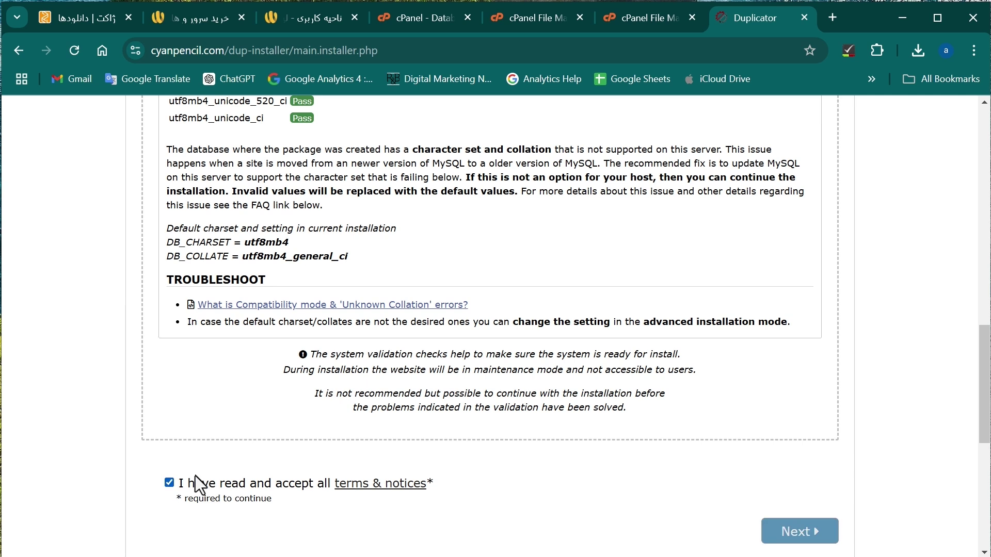
{"action": "left_click", "coordinate": [806, 532]}
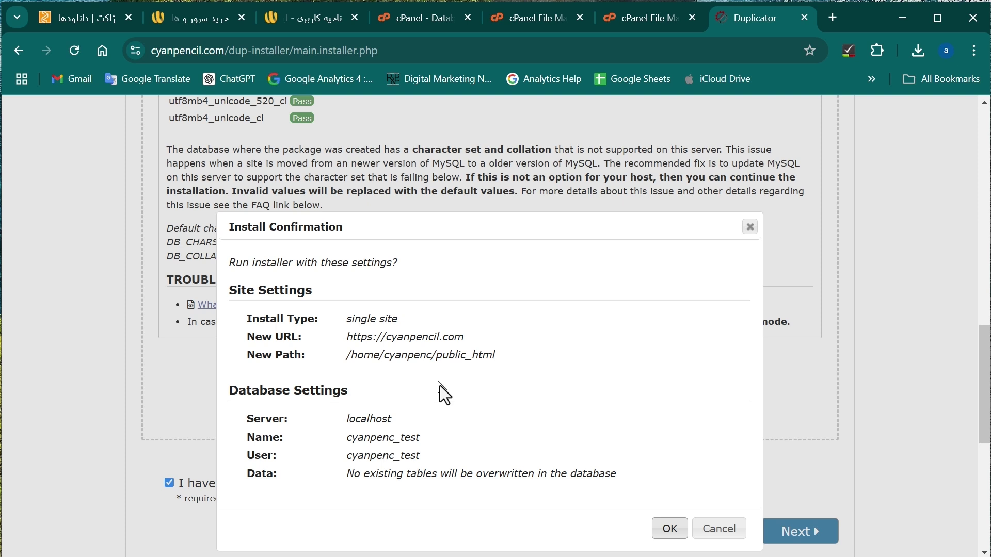
Confirm the installation, then review the Install Result and Database Report on Step 2 of 2.
{"action": "left_click", "coordinate": [669, 530]}
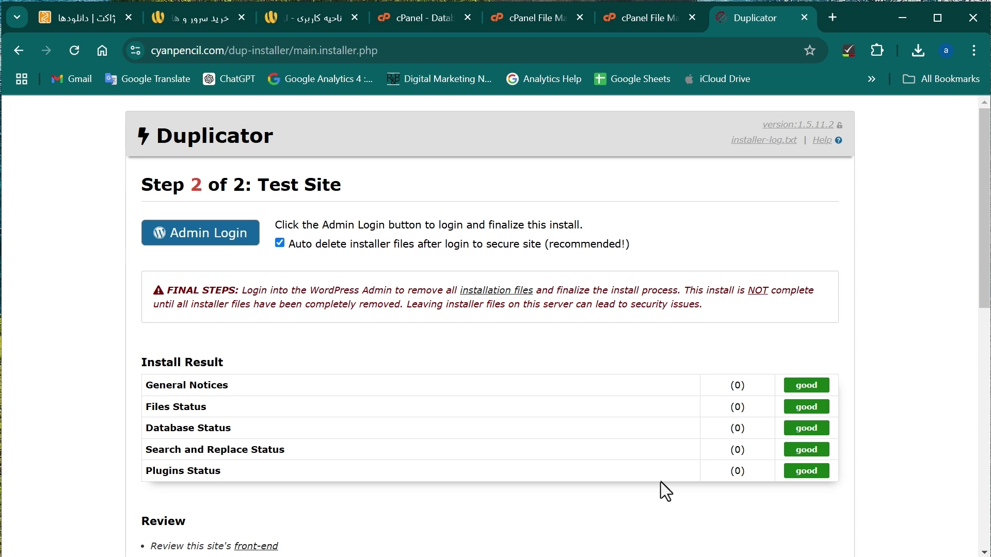
{"action": "scroll", "coordinate": [286, 356], "scroll_direction": "down", "scroll_amount": 6}
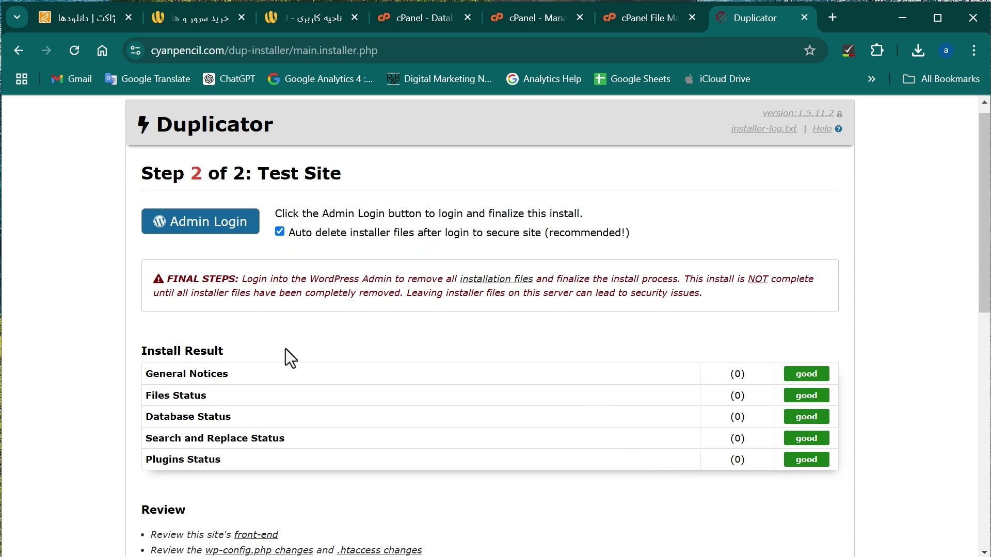
{"action": "scroll", "coordinate": [285, 349], "scroll_direction": "up", "scroll_amount": 5}
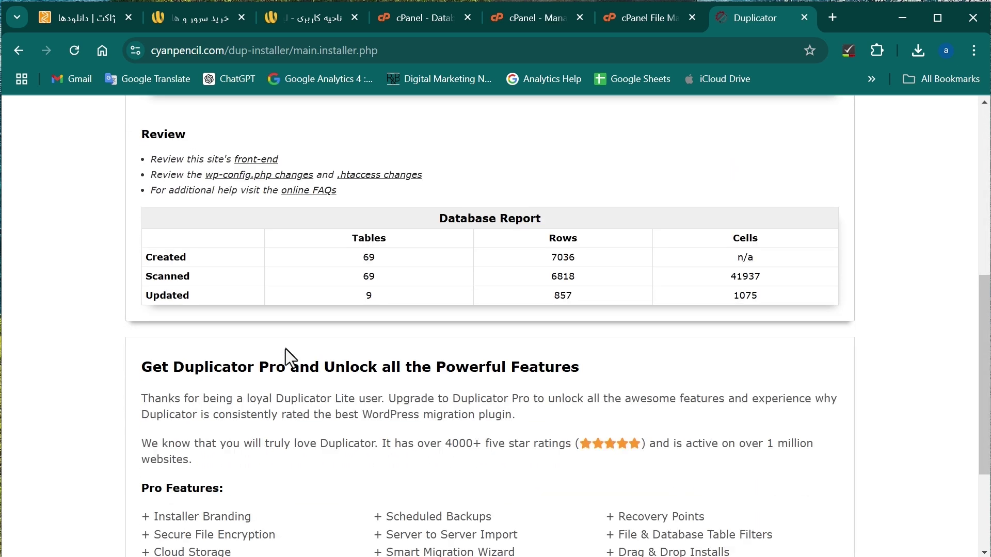
{"action": "scroll", "coordinate": [286, 349], "scroll_direction": "up", "scroll_amount": 1}
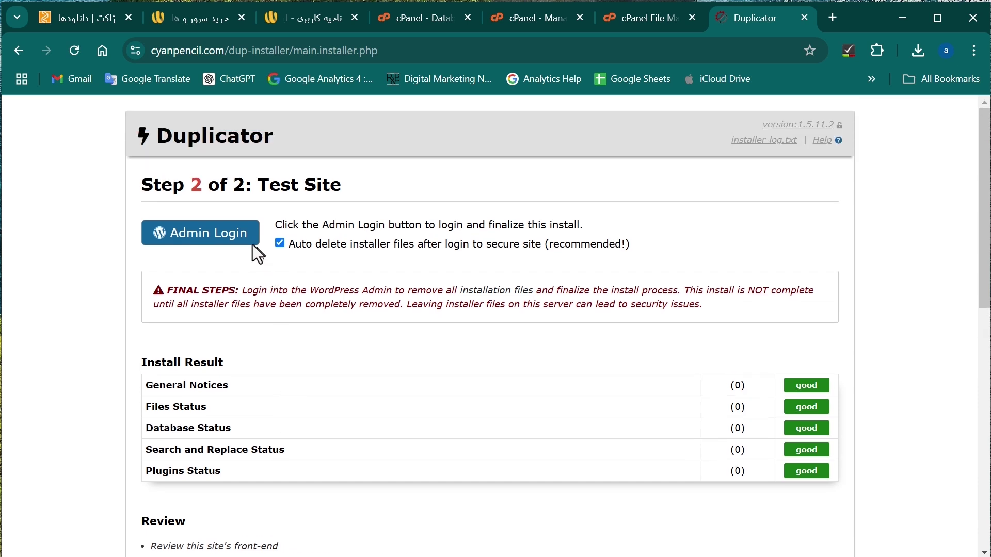
Open the new site's Admin Login page and enter username 'admin' and the account password.
{"action": "left_click", "coordinate": [217, 237]}
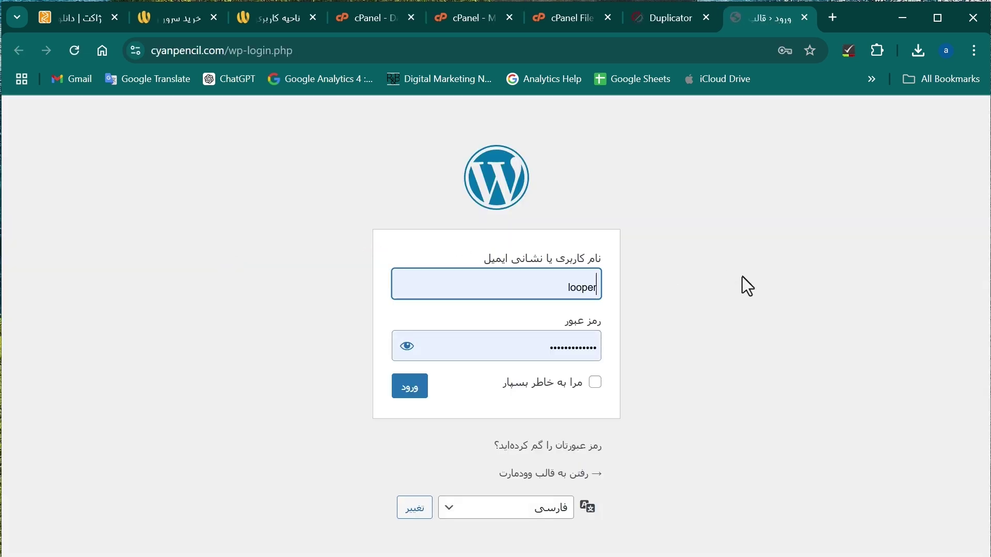
{"action": "left_click", "coordinate": [578, 292]}
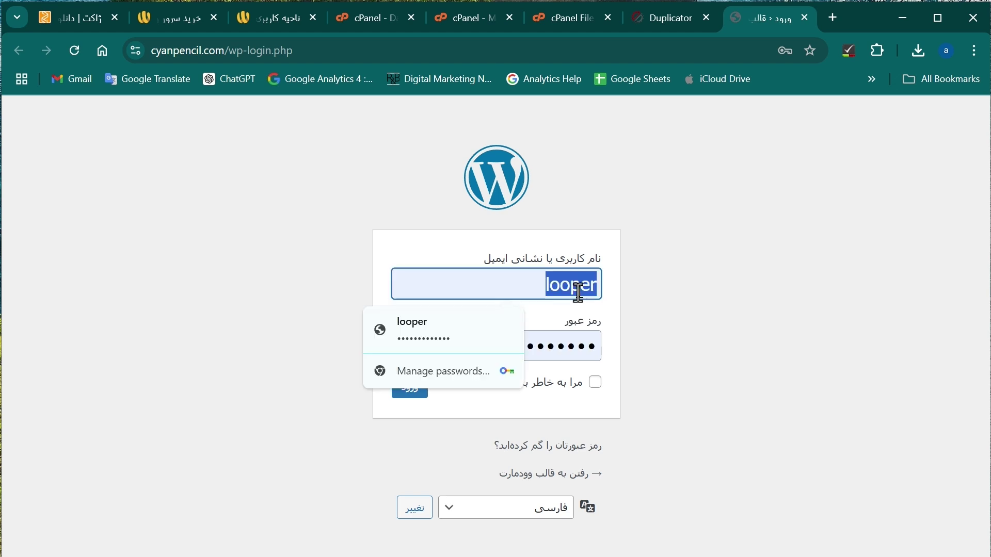
{"action": "key", "text": "BackSpace"}
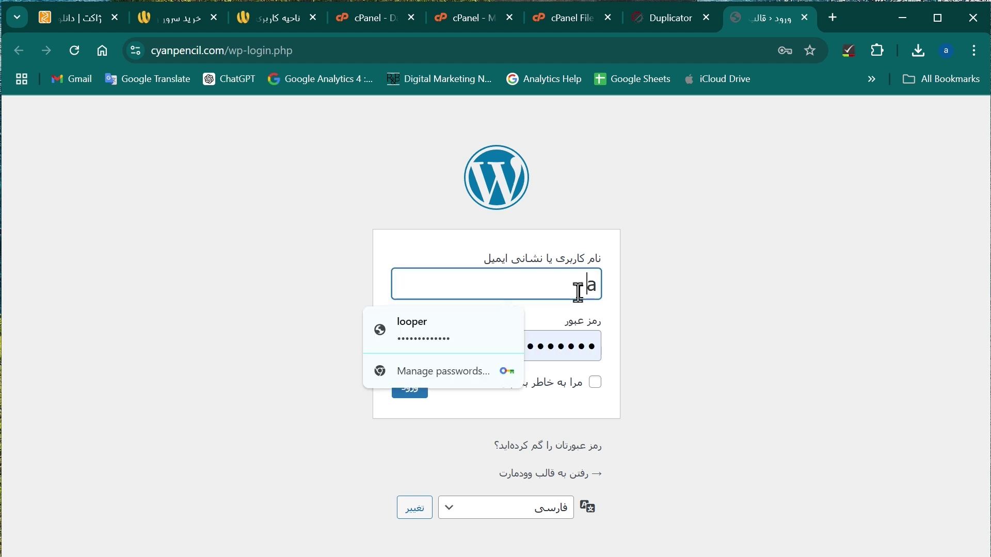
{"action": "type", "text": "admin"}
{"action": "key", "text": "Tab"}
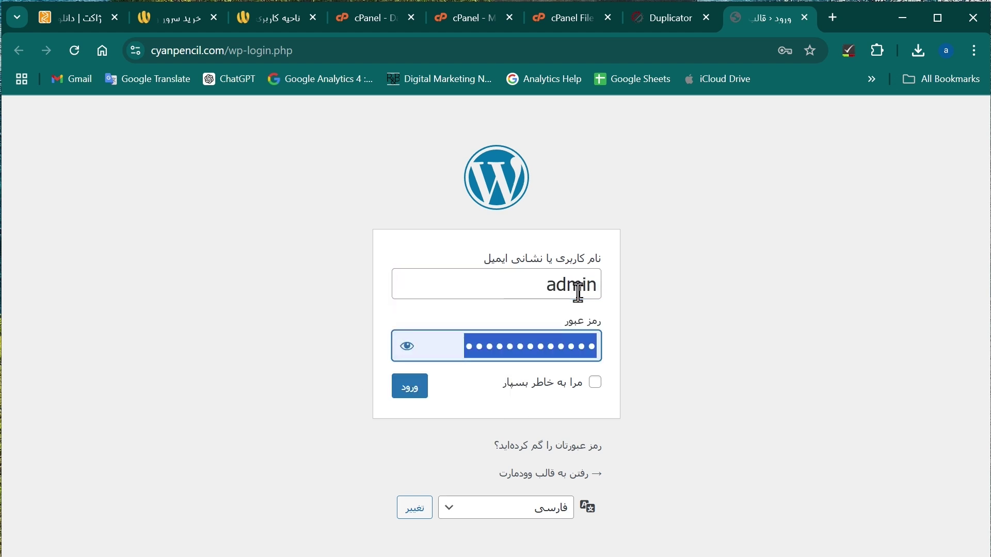
{"action": "type", "text": "12"}
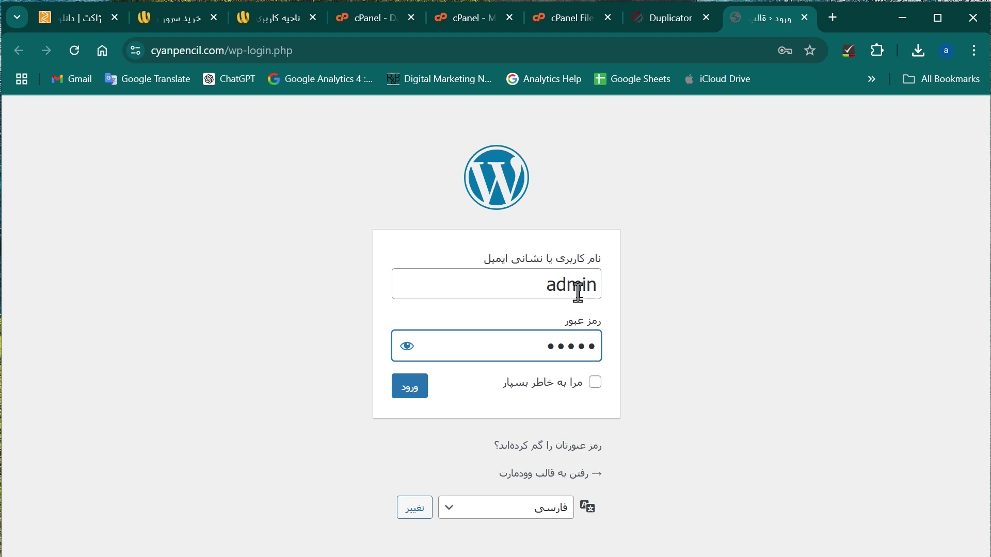
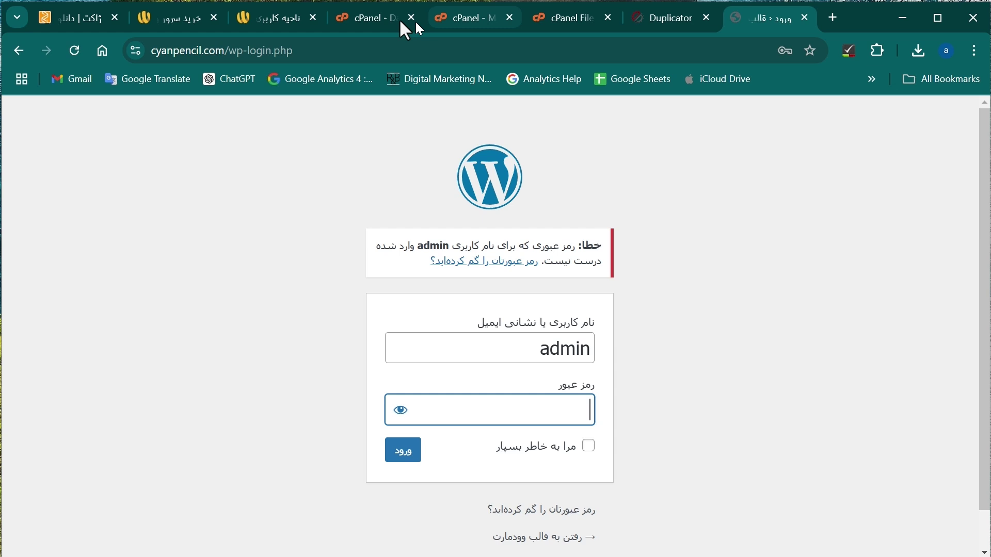
Leave the rejected WordPress login and switch to the 'cPanel - D' browser tab.
{"action": "left_click", "coordinate": [359, 22]}
Open the cyanpenc_test database in phpMyAdmin and scroll its table list down to wp_users.
{"action": "left_click", "coordinate": [241, 412]}
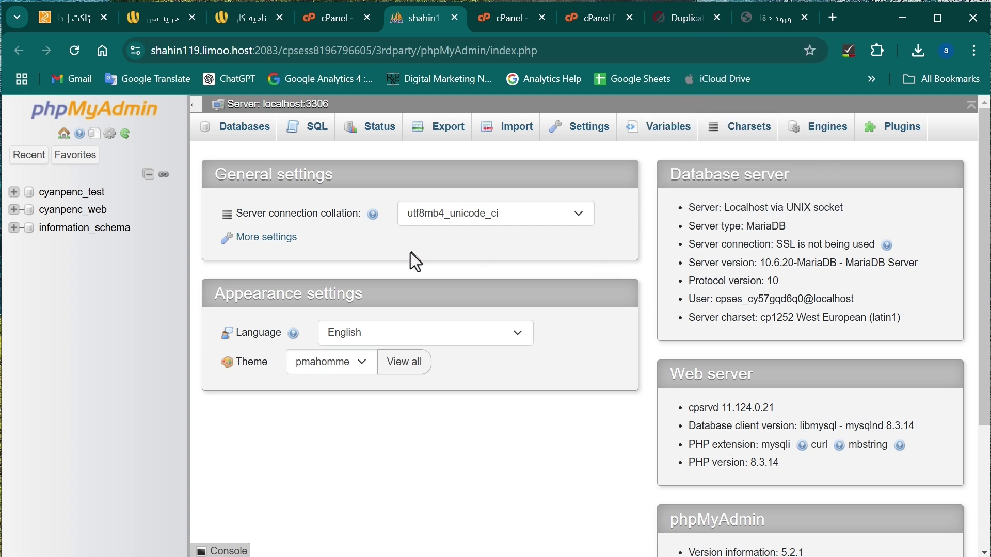
{"action": "left_click", "coordinate": [96, 195]}
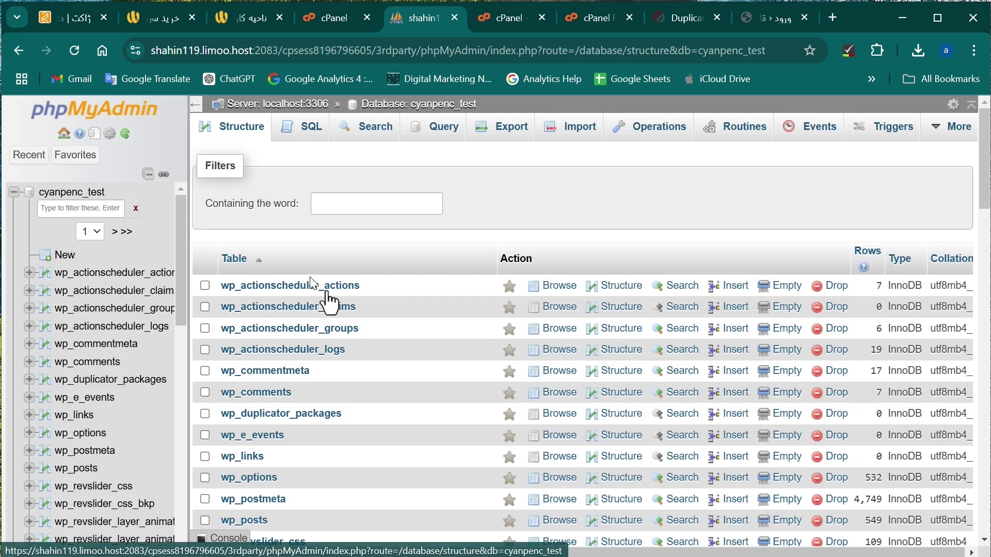
{"action": "scroll", "coordinate": [351, 401], "scroll_direction": "down", "scroll_amount": 5}
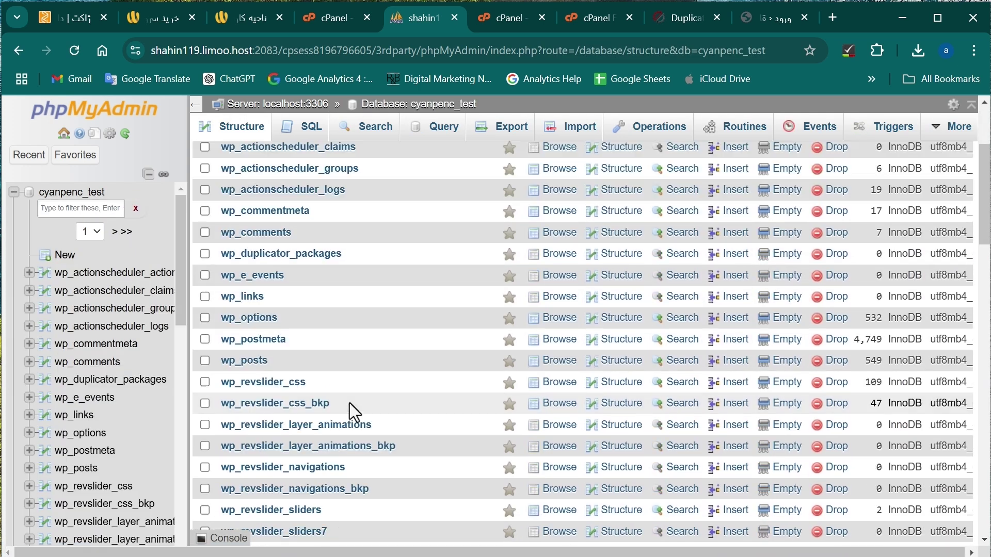
{"action": "scroll", "coordinate": [307, 307], "scroll_direction": "down", "scroll_amount": 5}
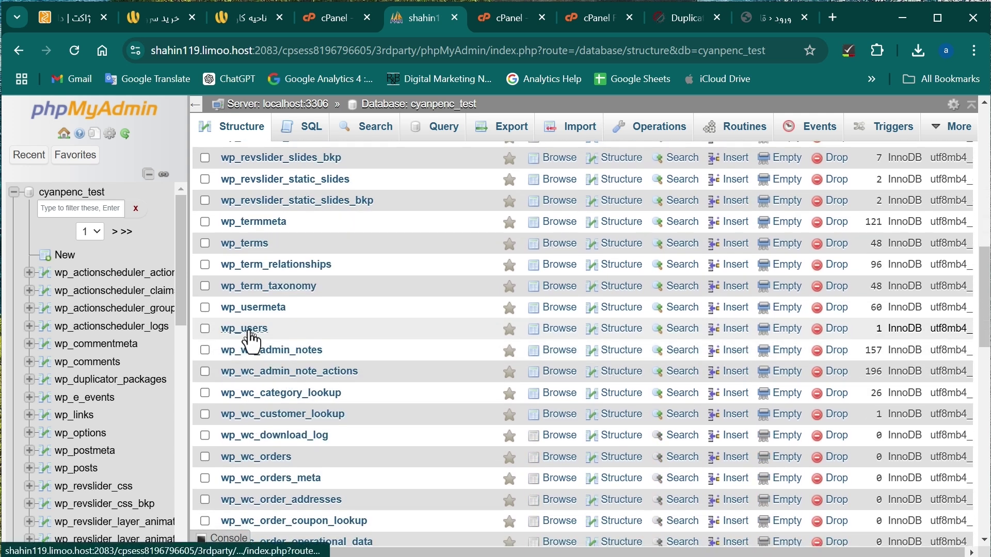
Edit the admin row in wp_users and choose MD5 as the user_pass function.
{"action": "left_click", "coordinate": [250, 330]}
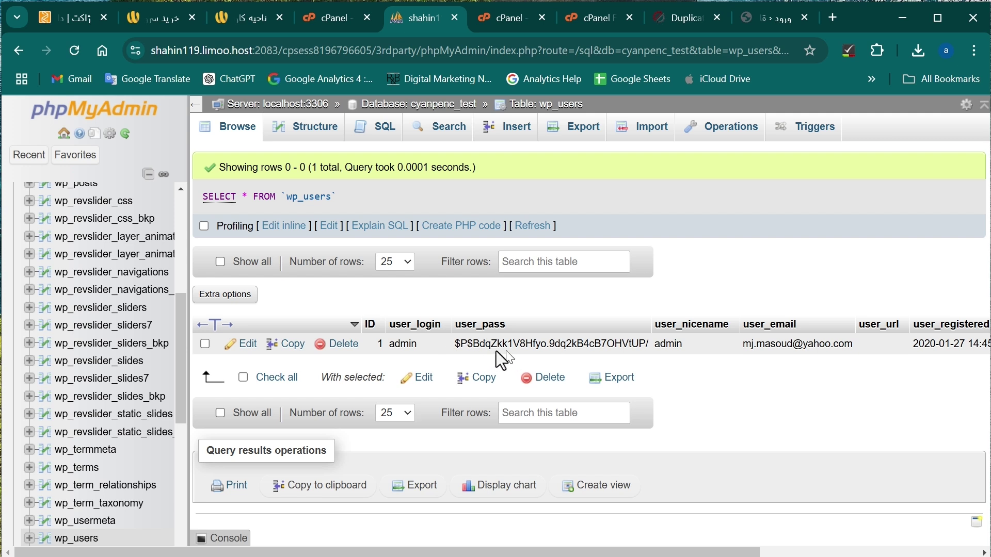
{"action": "left_click", "coordinate": [252, 351]}
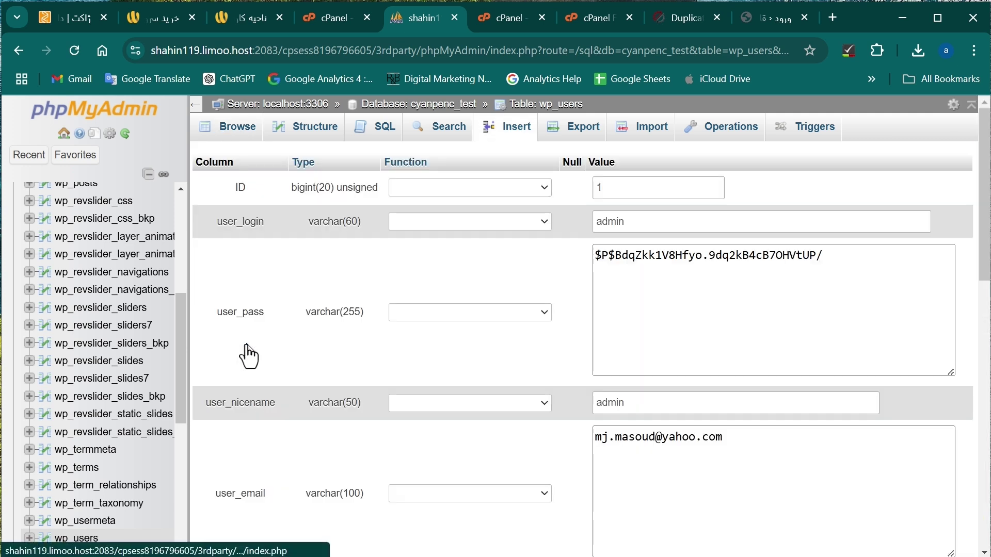
{"action": "scroll", "coordinate": [361, 323], "scroll_direction": "down", "scroll_amount": 2}
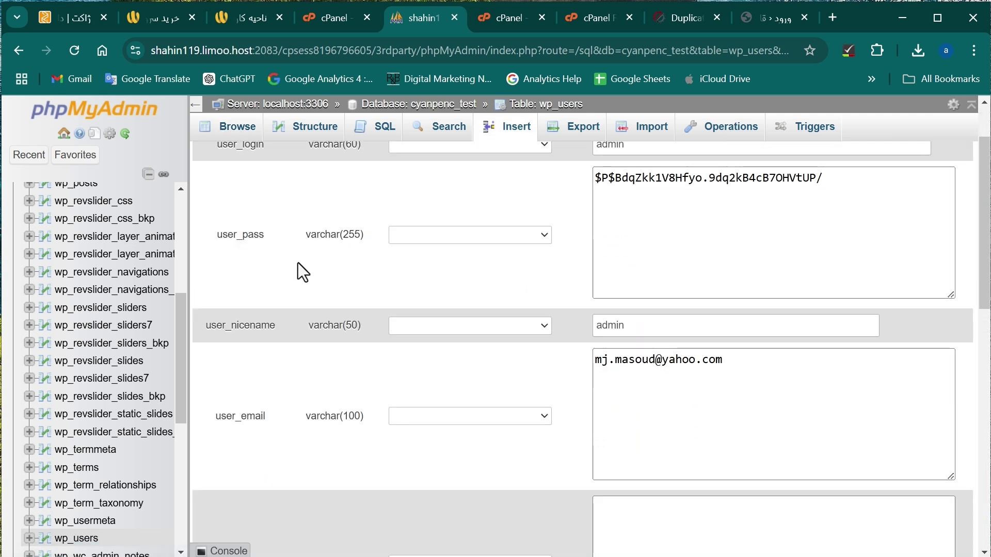
{"action": "left_click", "coordinate": [498, 239]}
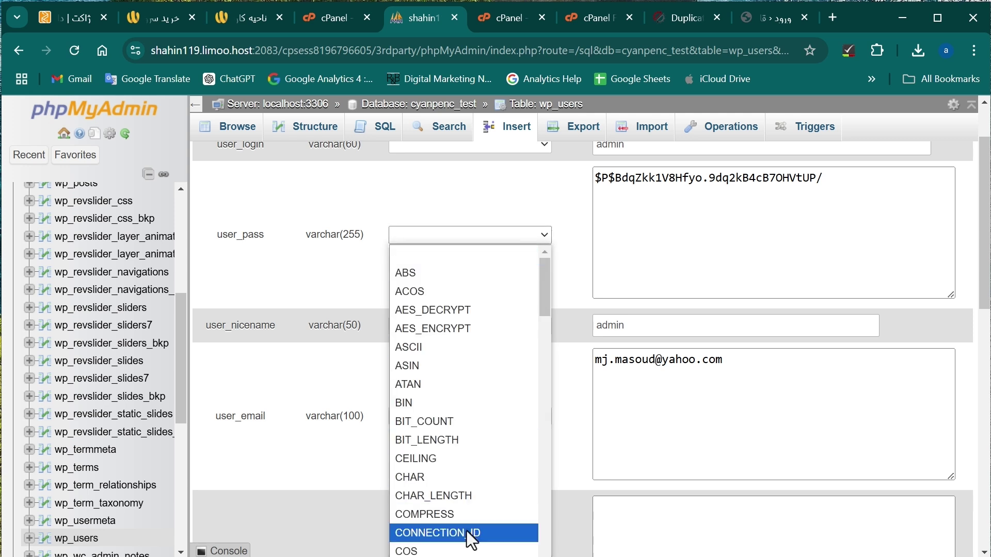
{"action": "scroll", "coordinate": [452, 490], "scroll_direction": "down", "scroll_amount": 1}
{"action": "scroll", "coordinate": [452, 486], "scroll_direction": "down", "scroll_amount": 18}
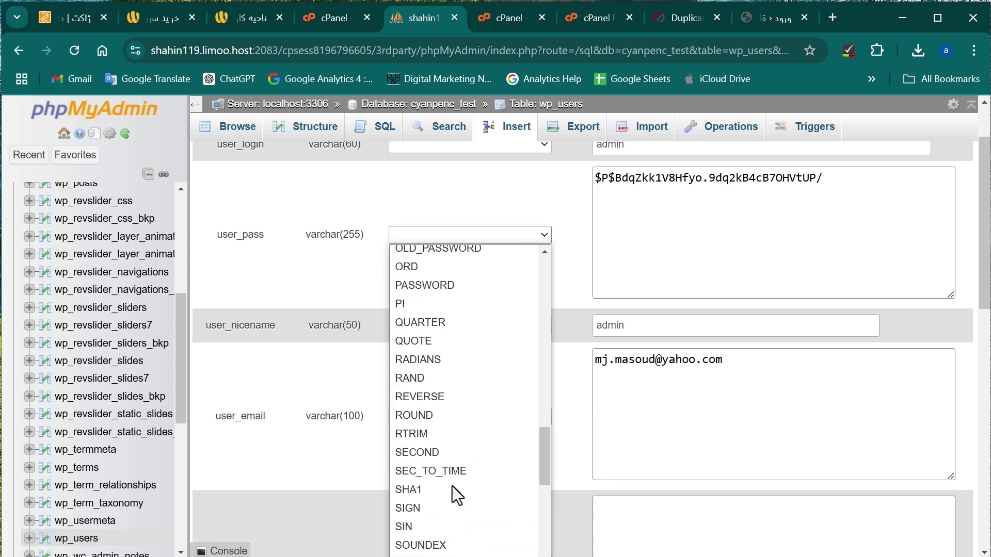
{"action": "scroll", "coordinate": [453, 486], "scroll_direction": "up", "scroll_amount": 9}
{"action": "scroll", "coordinate": [453, 486], "scroll_direction": "up", "scroll_amount": 10}
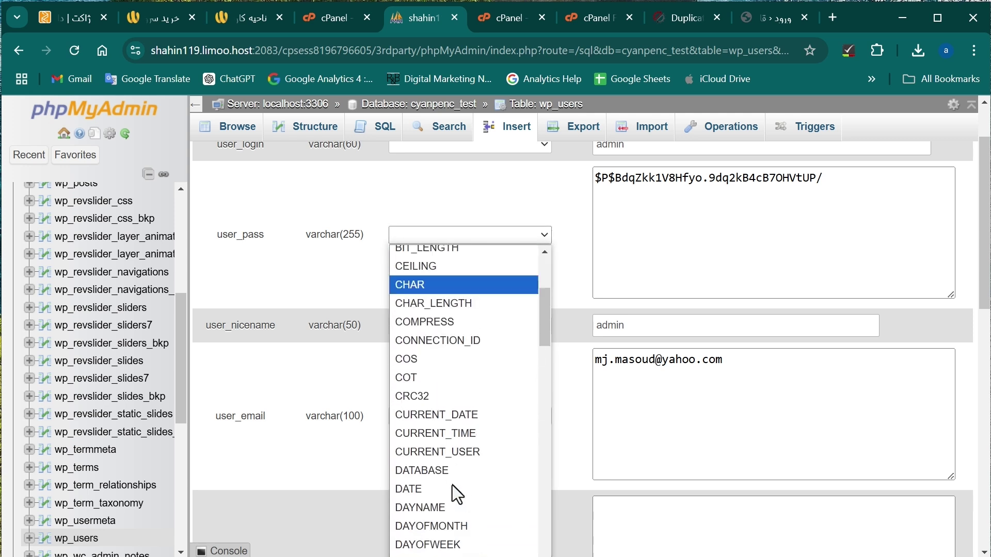
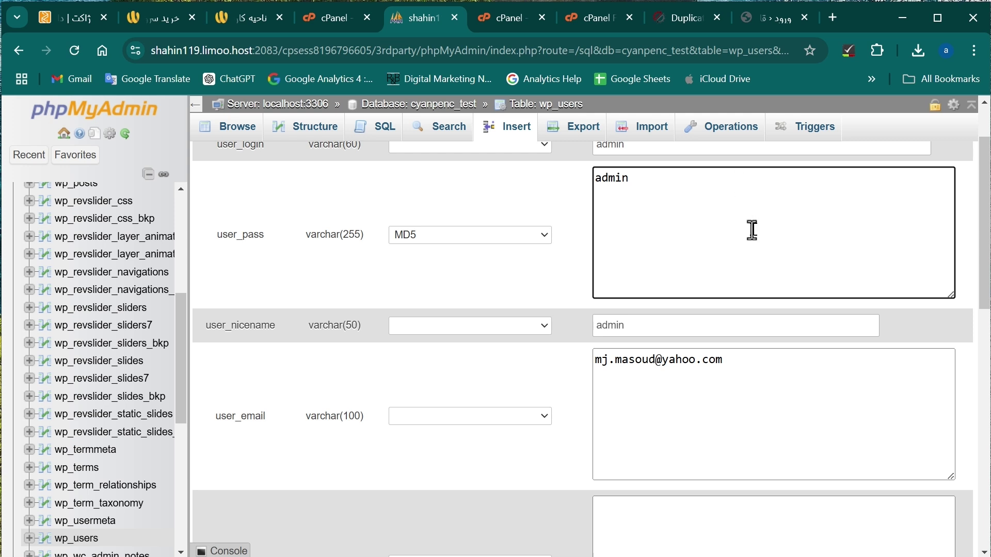
Scroll down the admin row's wp_users edit form toward its Go button.
{"action": "scroll", "coordinate": [752, 230], "scroll_direction": "down", "scroll_amount": 5}
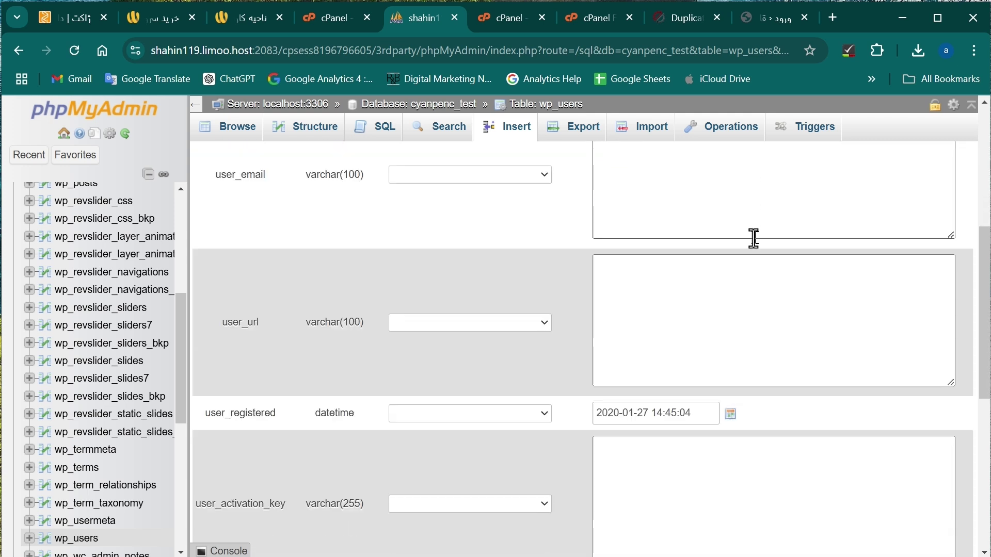
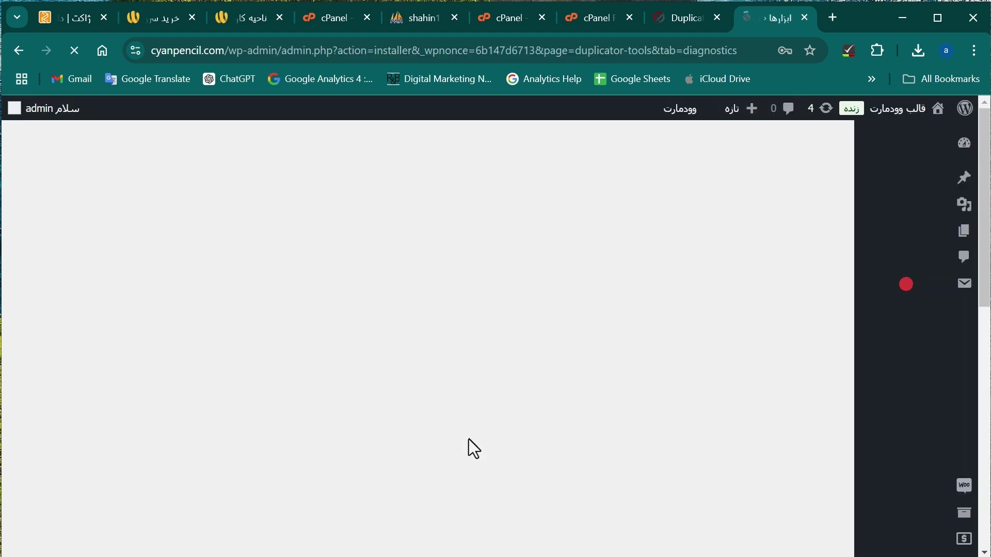
Leave the Duplicator success report and go to the site's Pages list.
{"action": "scroll", "coordinate": [660, 284], "scroll_direction": "down", "scroll_amount": 5}
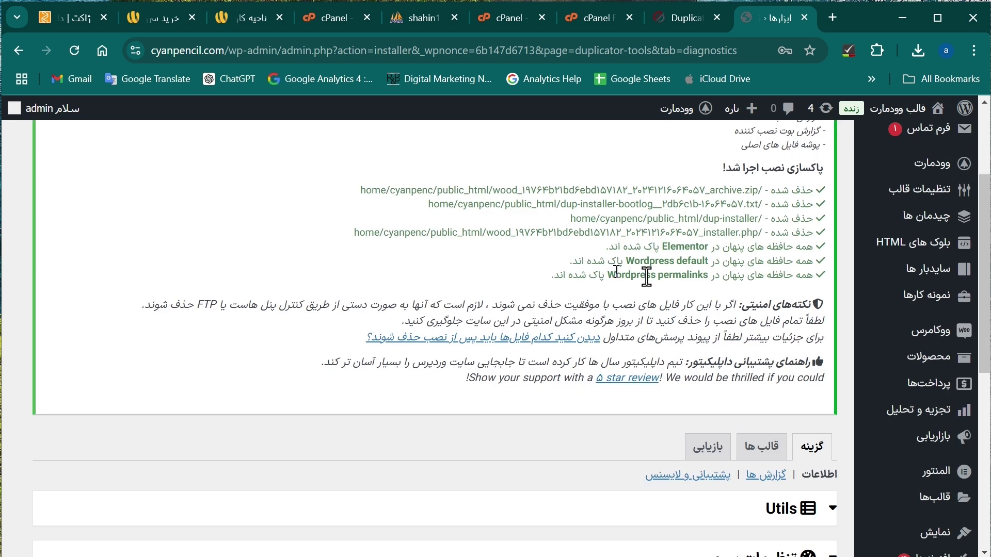
{"action": "scroll", "coordinate": [659, 289], "scroll_direction": "down", "scroll_amount": 4}
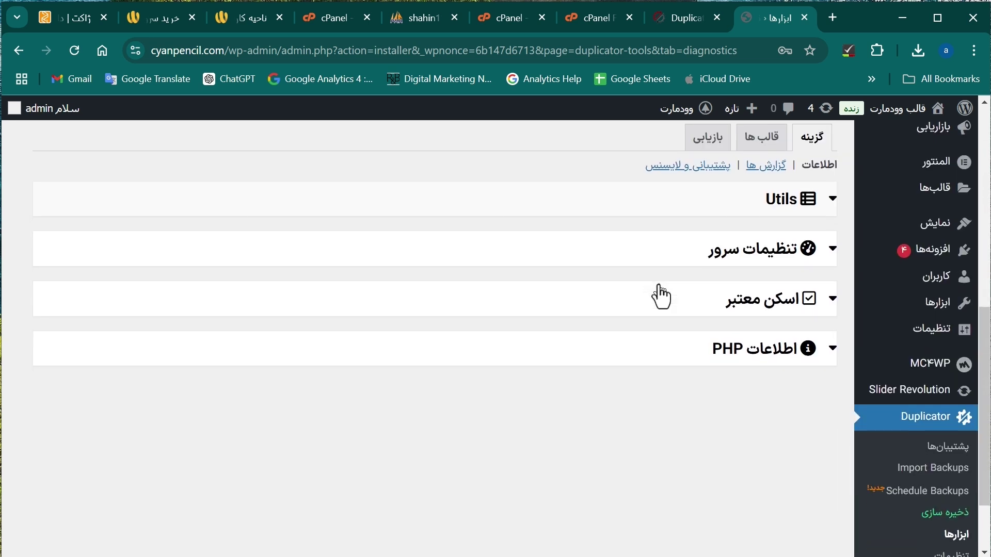
{"action": "scroll", "coordinate": [786, 365], "scroll_direction": "up", "scroll_amount": 9}
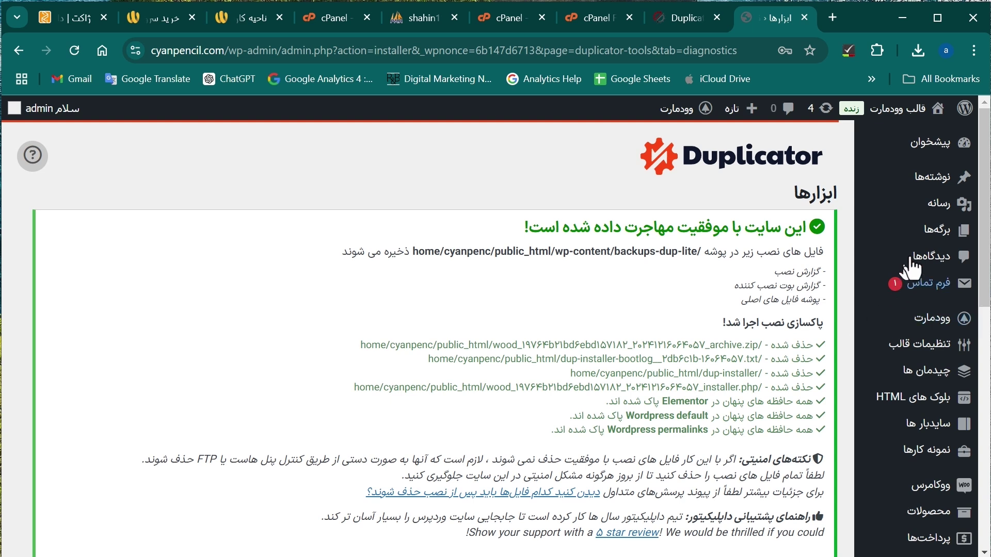
{"action": "mouse_move", "coordinate": [927, 250]}
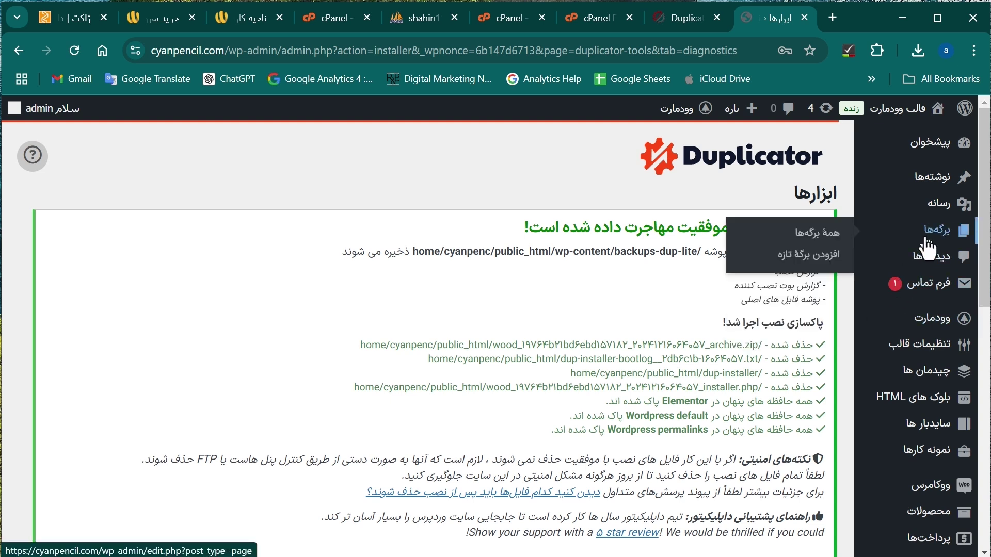
{"action": "left_click", "coordinate": [928, 249]}
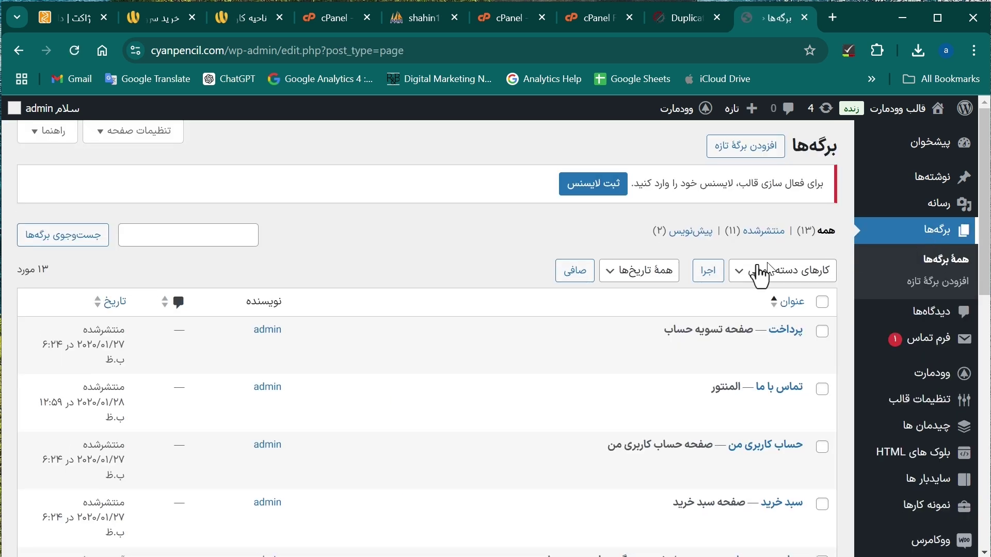
Open the صفحه نخست home page's View link in a new tab.
{"action": "scroll", "coordinate": [758, 294], "scroll_direction": "down", "scroll_amount": 1}
{"action": "scroll", "coordinate": [765, 293], "scroll_direction": "down", "scroll_amount": 10}
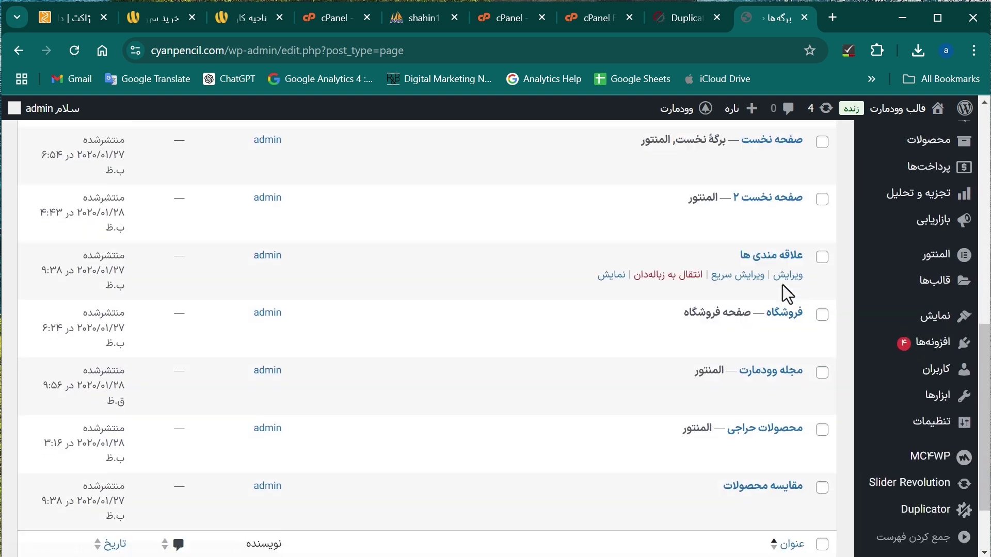
{"action": "scroll", "coordinate": [784, 292], "scroll_direction": "up", "scroll_amount": 1}
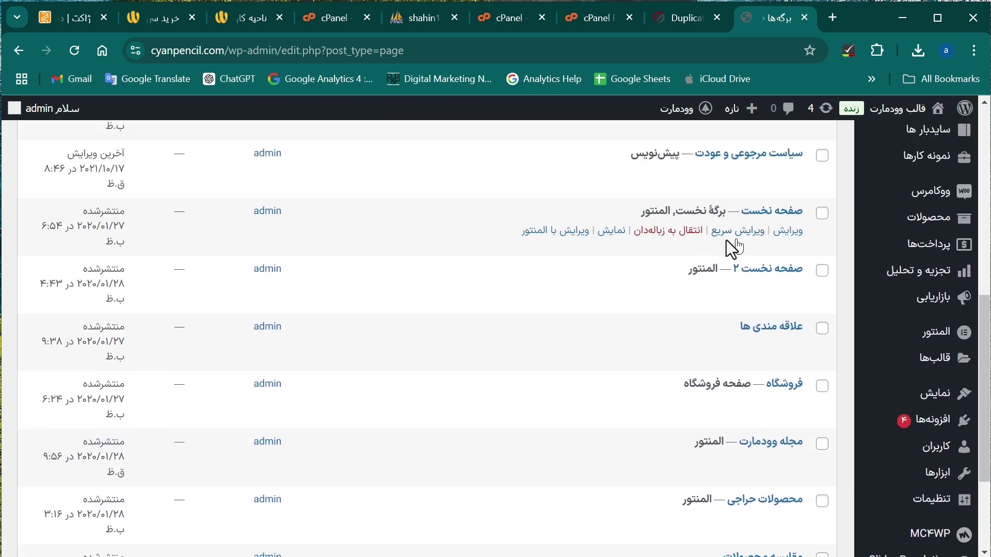
{"action": "right_click", "coordinate": [612, 235]}
{"action": "left_click", "coordinate": [626, 251]}
Scroll through the restored Woodmart home page to confirm it loads.
{"action": "left_click", "coordinate": [777, 18]}
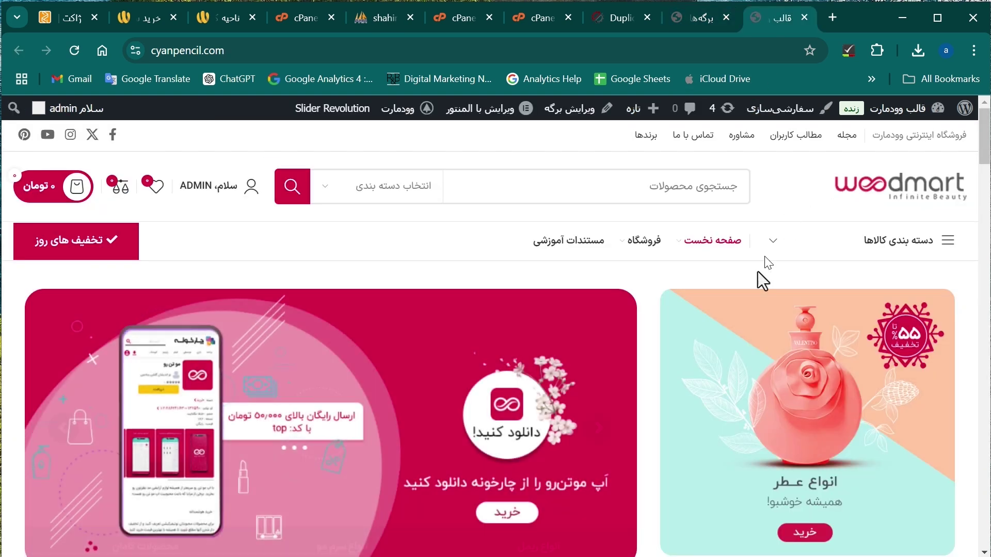
{"action": "scroll", "coordinate": [759, 279], "scroll_direction": "down", "scroll_amount": 3}
{"action": "scroll", "coordinate": [759, 299], "scroll_direction": "down", "scroll_amount": 15}
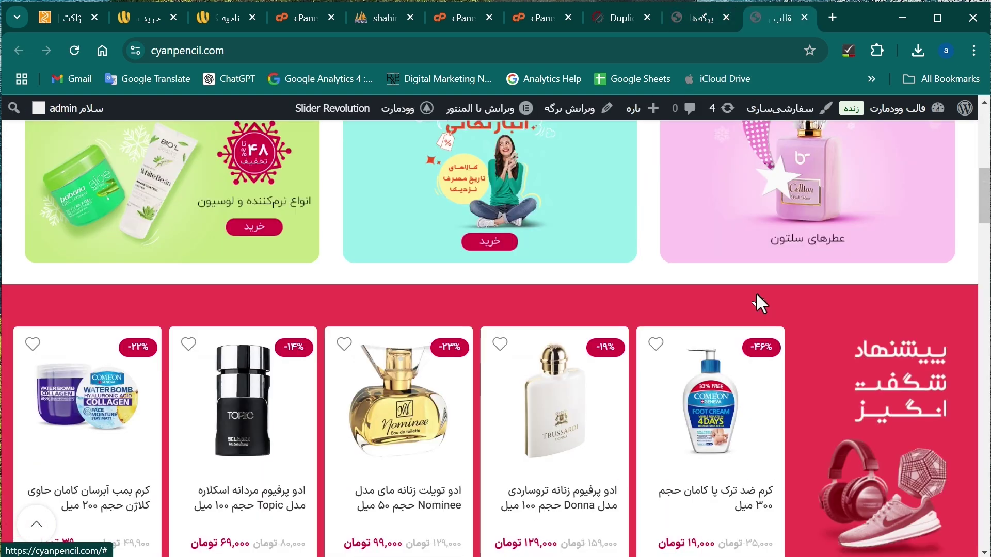
{"action": "scroll", "coordinate": [761, 293], "scroll_direction": "down", "scroll_amount": 5}
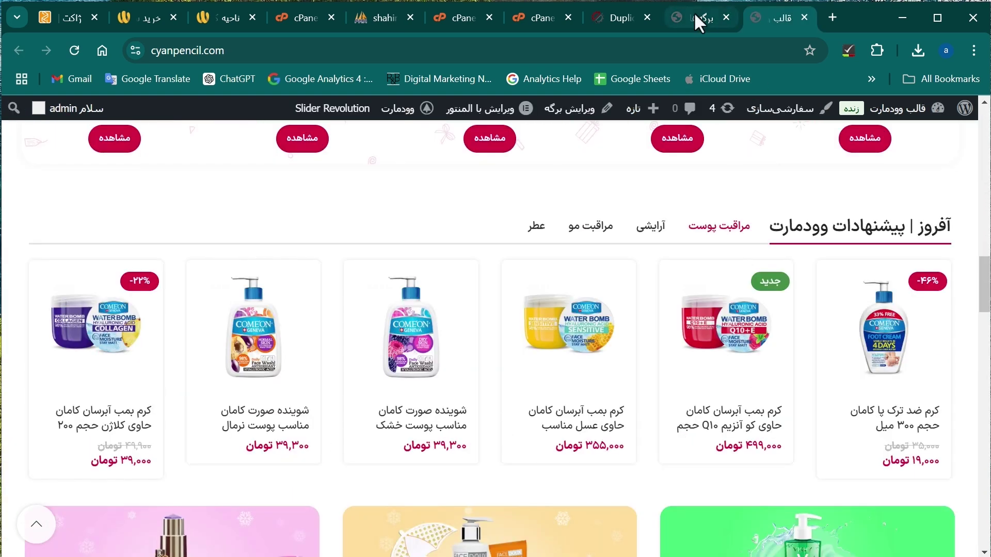
From the Pages list, open صفحه نخست ۲ (home-page-2) in a new tab.
{"action": "left_click", "coordinate": [695, 13]}
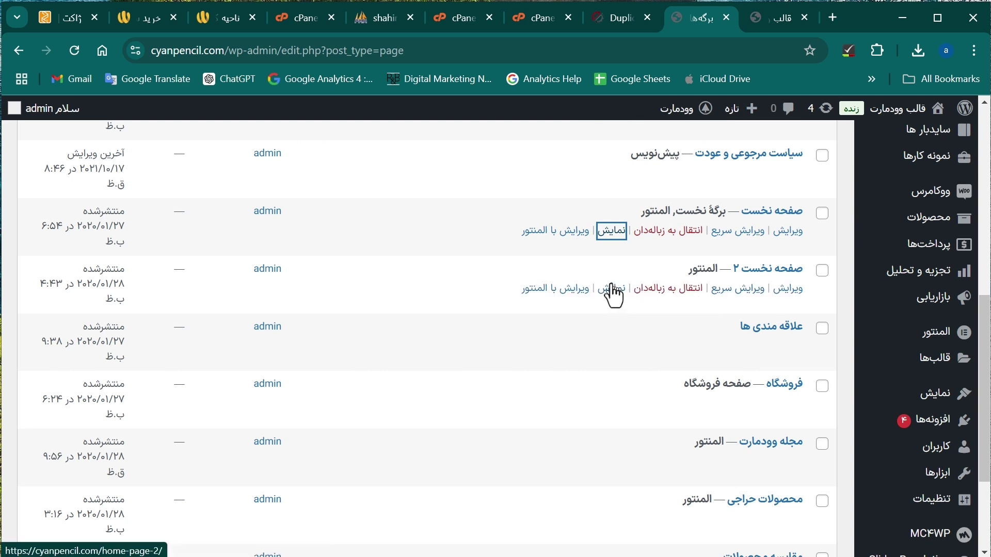
{"action": "right_click", "coordinate": [614, 288]}
{"action": "left_click", "coordinate": [686, 175]}
Scroll through home-page-2 to confirm its banners and product listings load.
{"action": "left_click", "coordinate": [764, 18]}
{"action": "scroll", "coordinate": [712, 210], "scroll_direction": "down", "scroll_amount": 3}
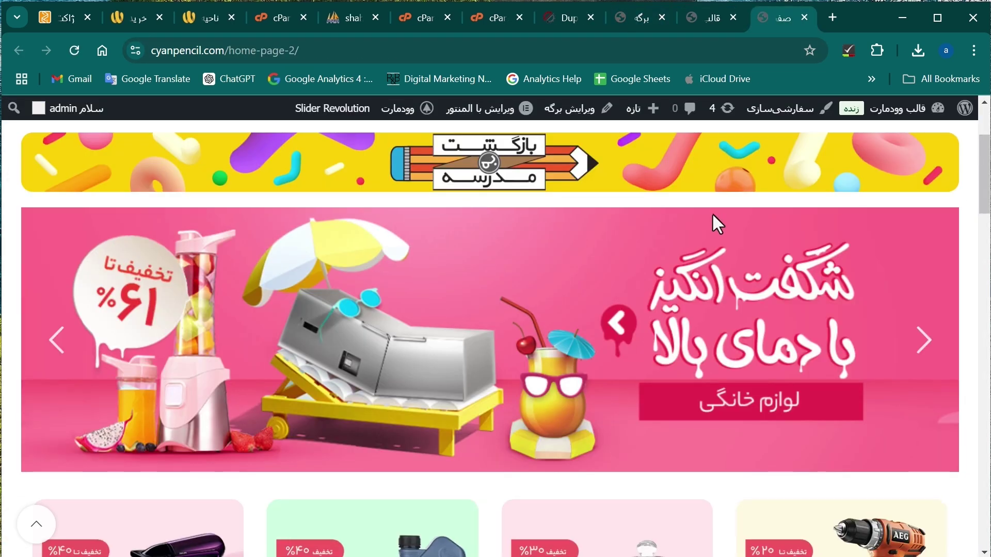
{"action": "scroll", "coordinate": [712, 215], "scroll_direction": "down", "scroll_amount": 6}
{"action": "scroll", "coordinate": [715, 218], "scroll_direction": "down", "scroll_amount": 3}
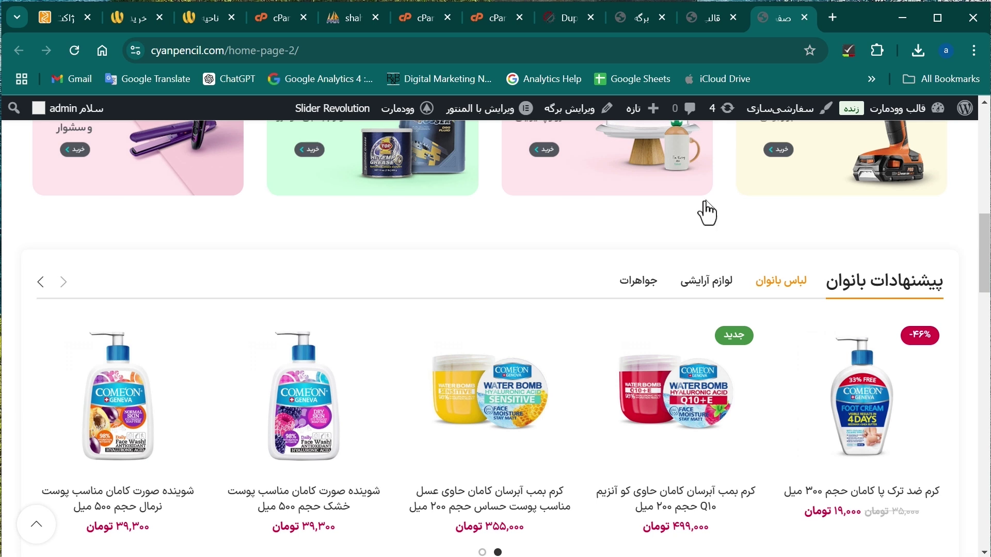
{"action": "scroll", "coordinate": [702, 212], "scroll_direction": "up", "scroll_amount": 12}
{"action": "mouse_move", "coordinate": [694, 187]}
{"action": "scroll", "coordinate": [691, 180], "scroll_direction": "up", "scroll_amount": 1}
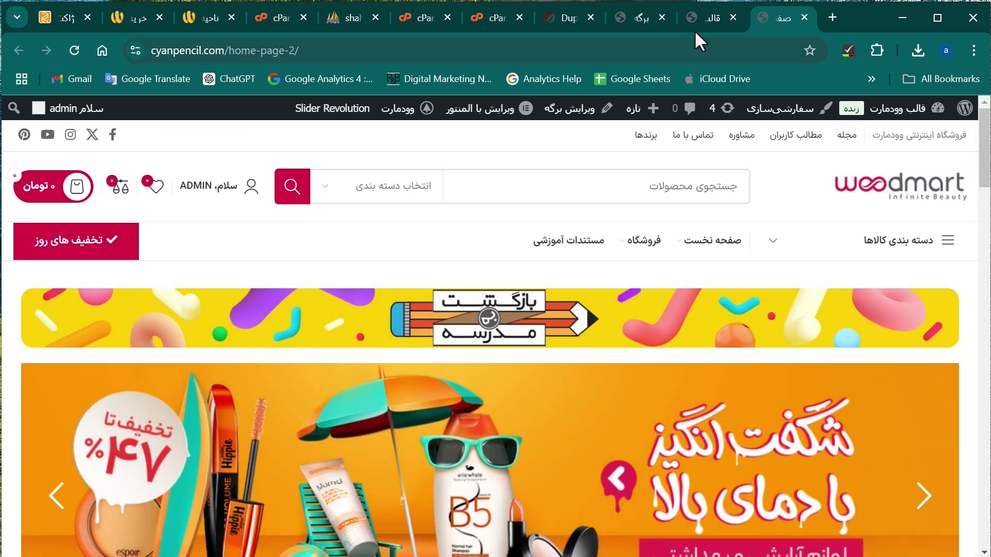